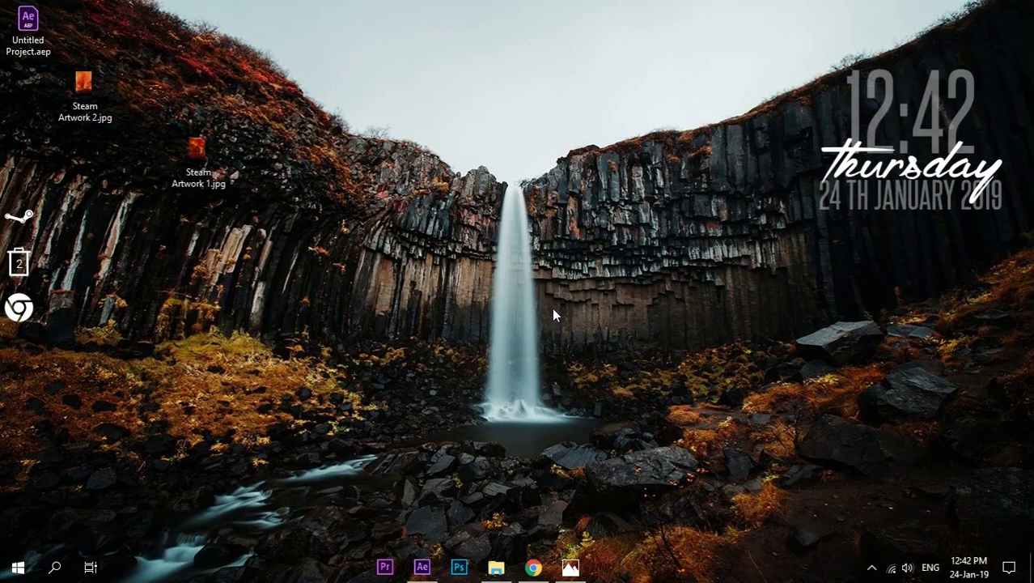
Look over the Steam Artwork 1 and Steam Artwork 2 images in the photo viewer.
left_click(583, 562)
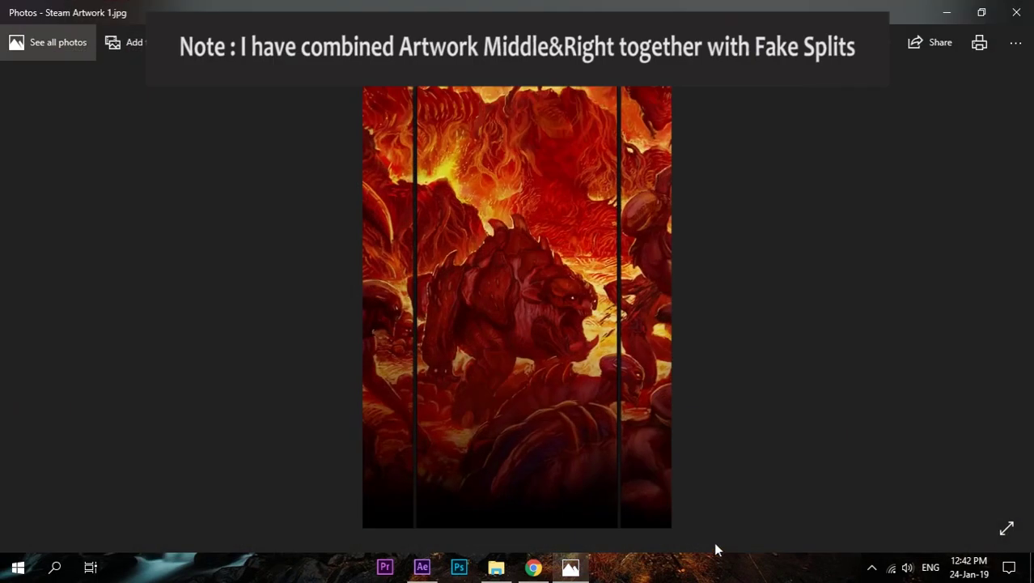
key("Right")
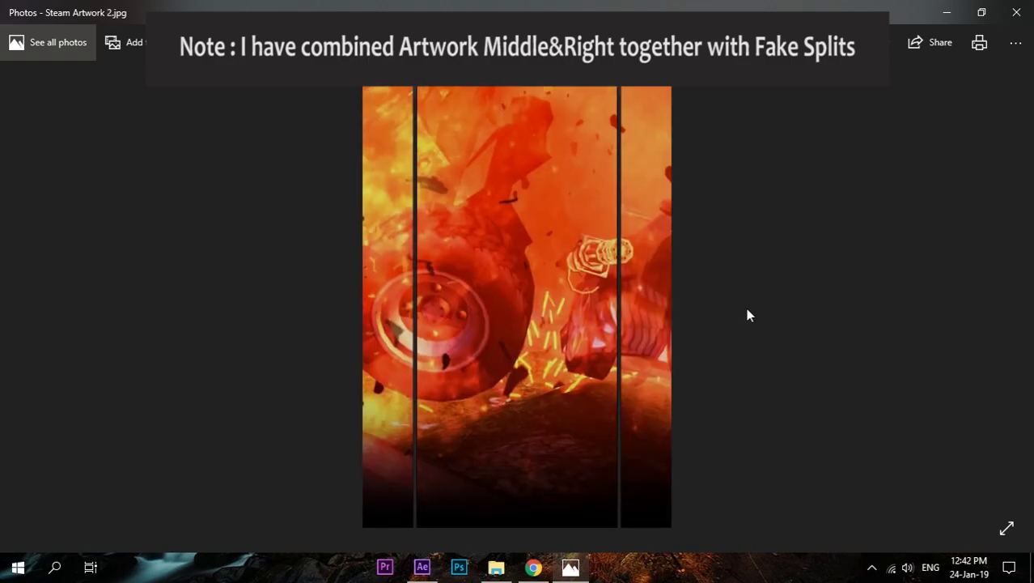
left_click(947, 13)
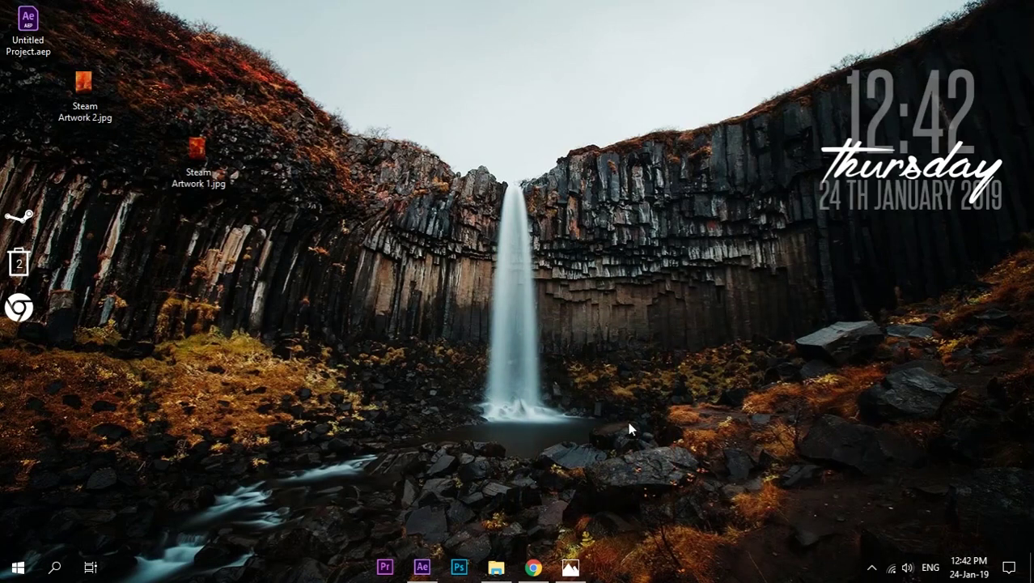
Review the Saber plug-in web page, then return to the desktop files.
left_click(534, 568)
left_click(315, 11)
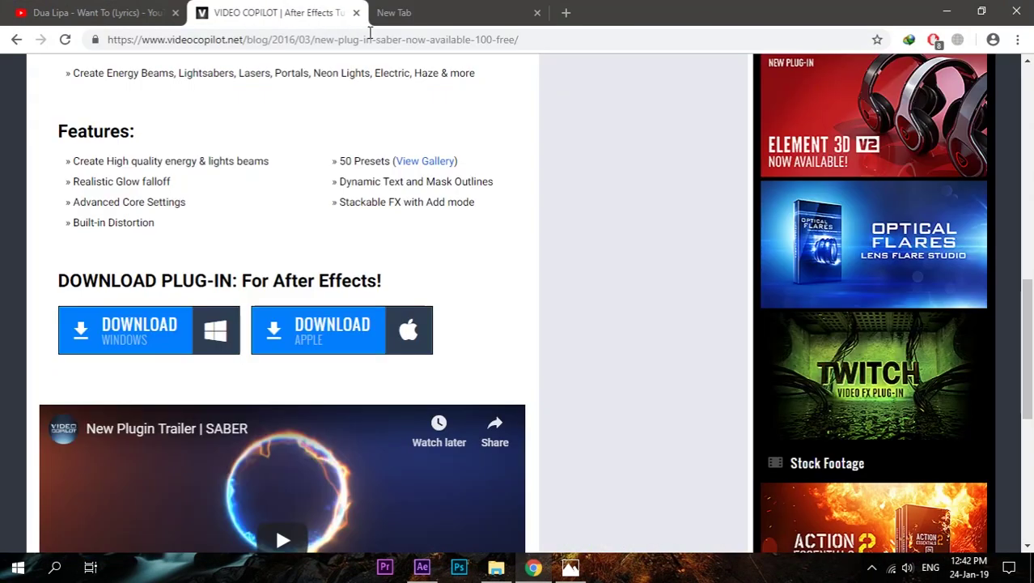
scroll(478, 177, "up", 9)
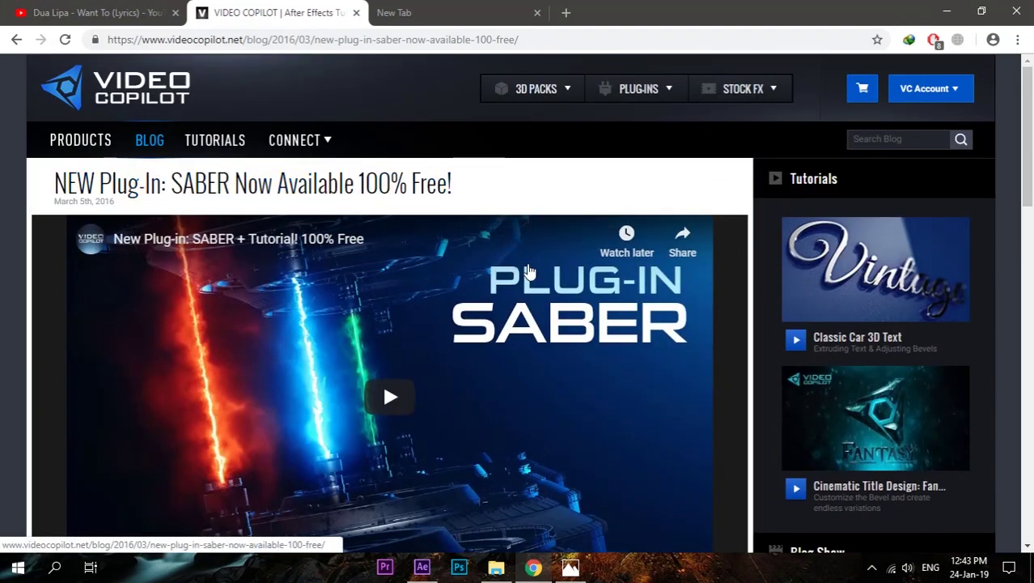
scroll(534, 281, "down", 7)
scroll(534, 280, "down", 2)
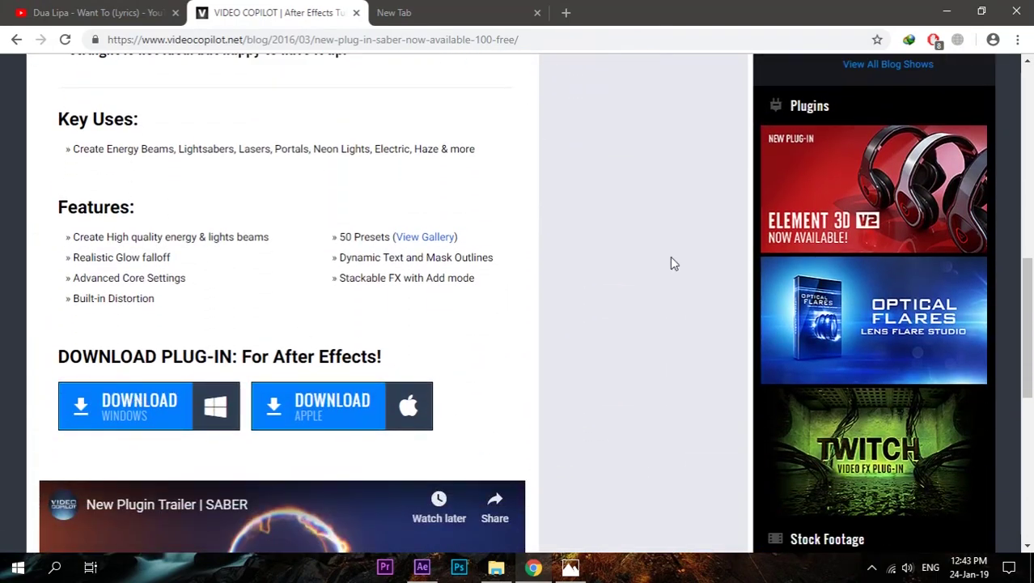
left_click(942, 11)
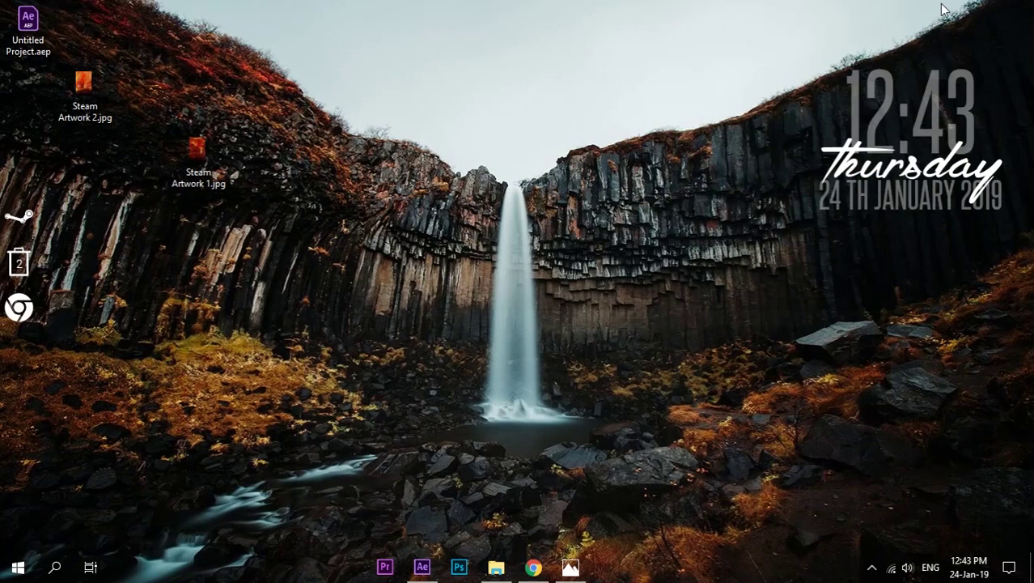
left_click(434, 567)
left_click(434, 567)
Import Steam Artwork 1.jpg and make a 614×928, 25 fps, 10-second composition from it.
left_click_drag(204, 170, 101, 296)
left_click_drag(67, 203, 144, 457)
right_click(68, 203)
left_click(106, 211)
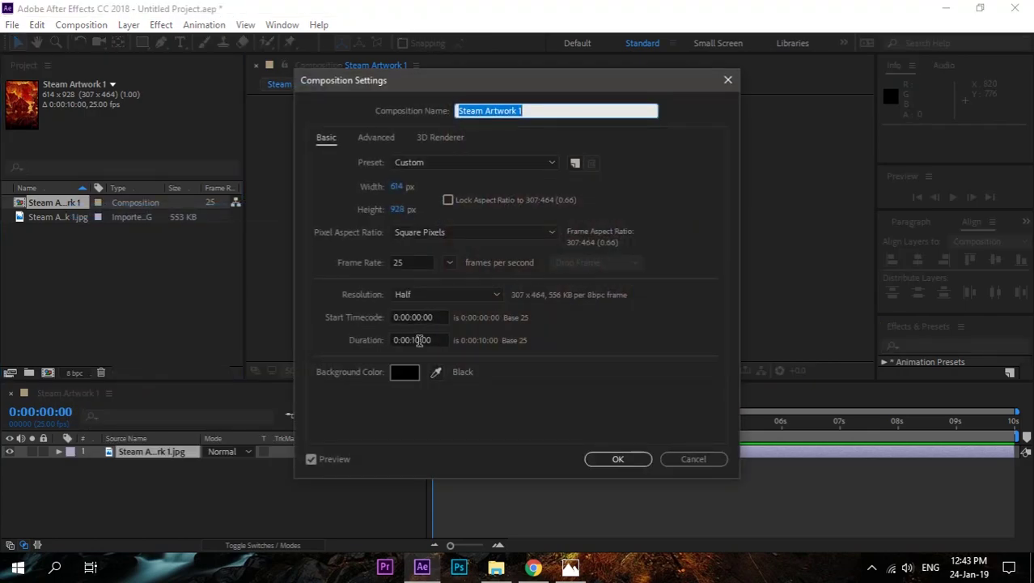
left_click(412, 341)
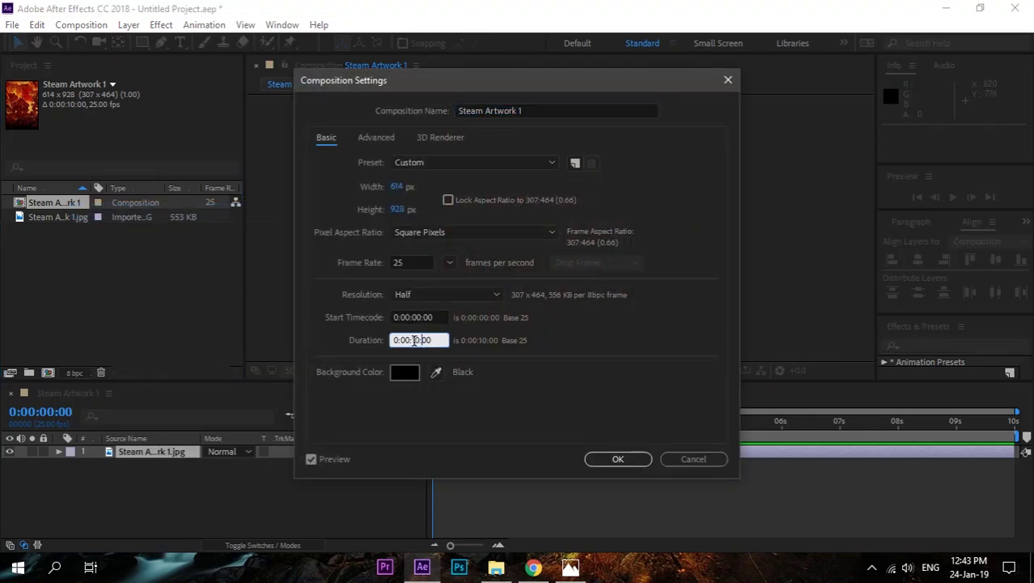
left_click(609, 459)
left_click(616, 460)
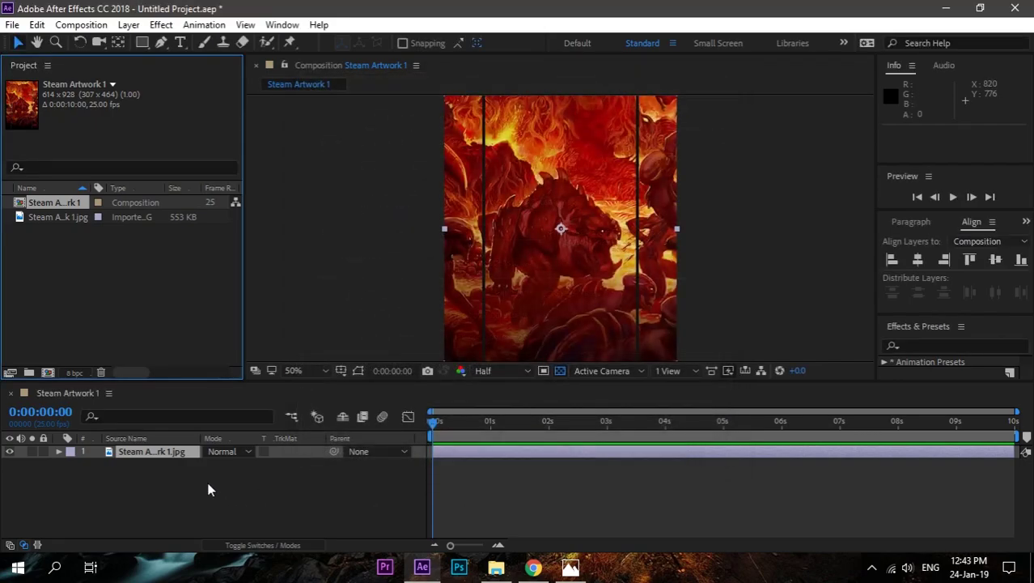
Add a text layer reading MAVERICK in Felix Titling, enlarged to 85 px.
right_click(160, 486)
mouse_move(231, 324)
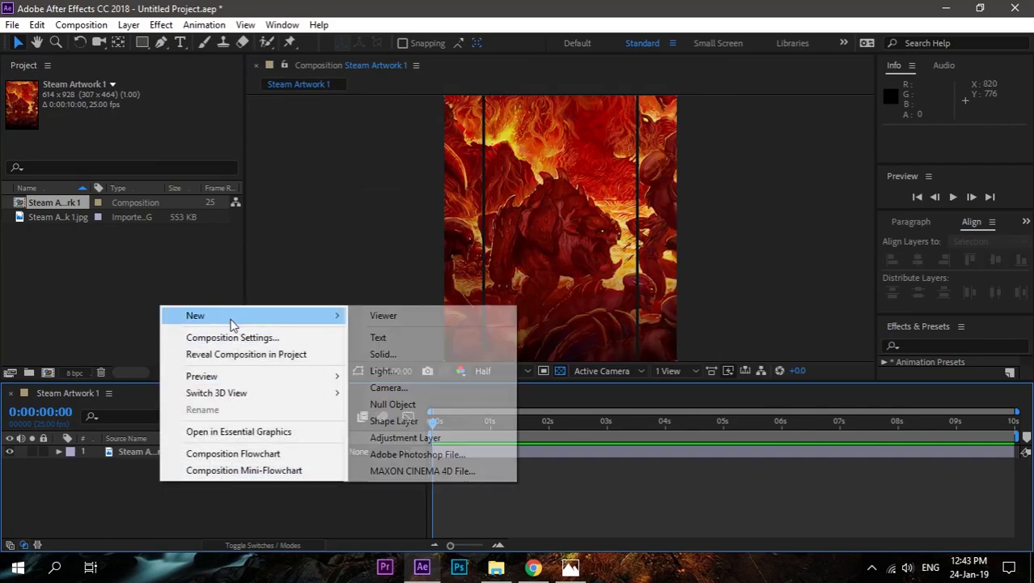
left_click(381, 338)
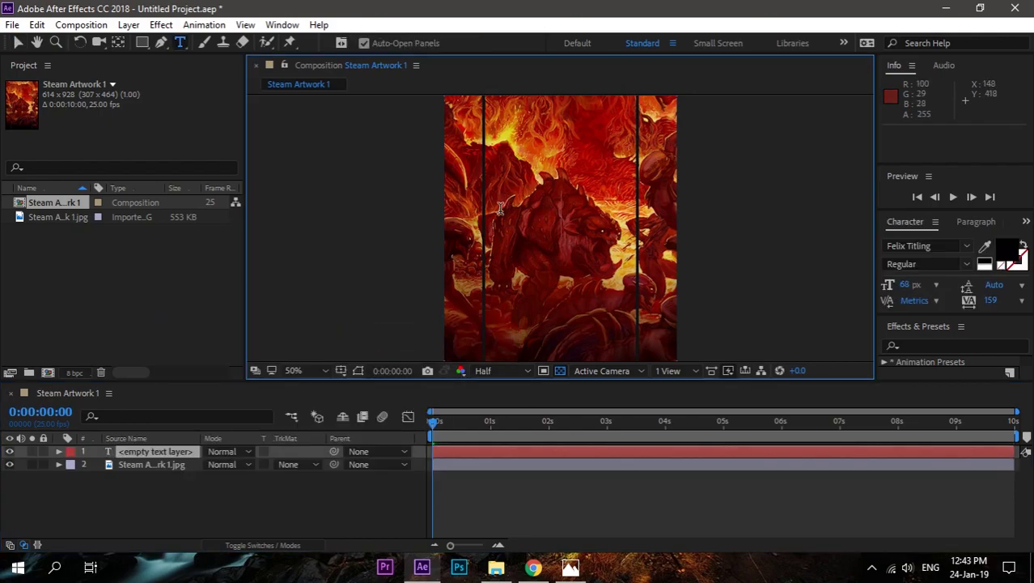
type("MAVERIC")
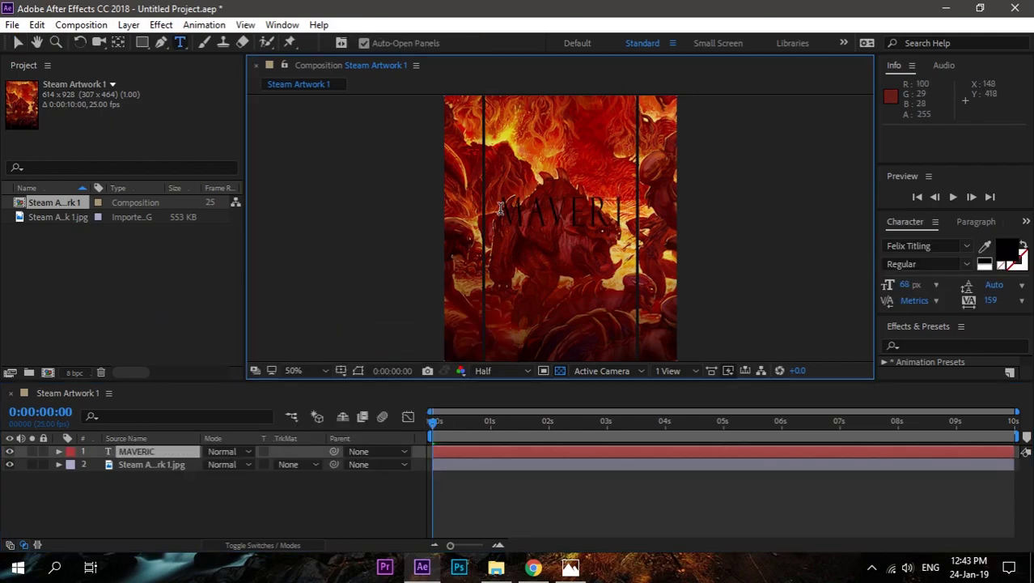
type("K")
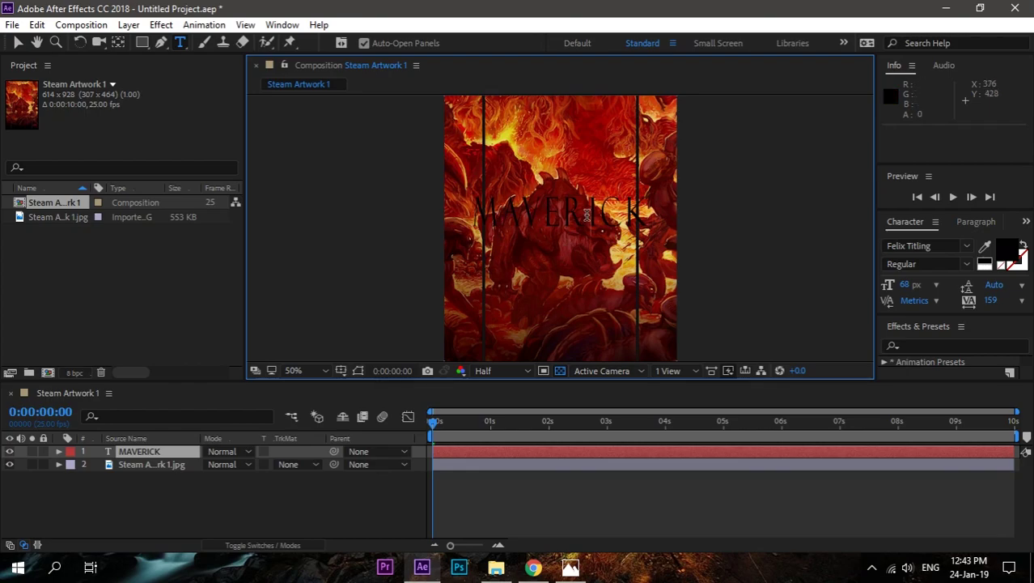
key("ctrl+a")
left_click_drag(905, 285, 930, 289)
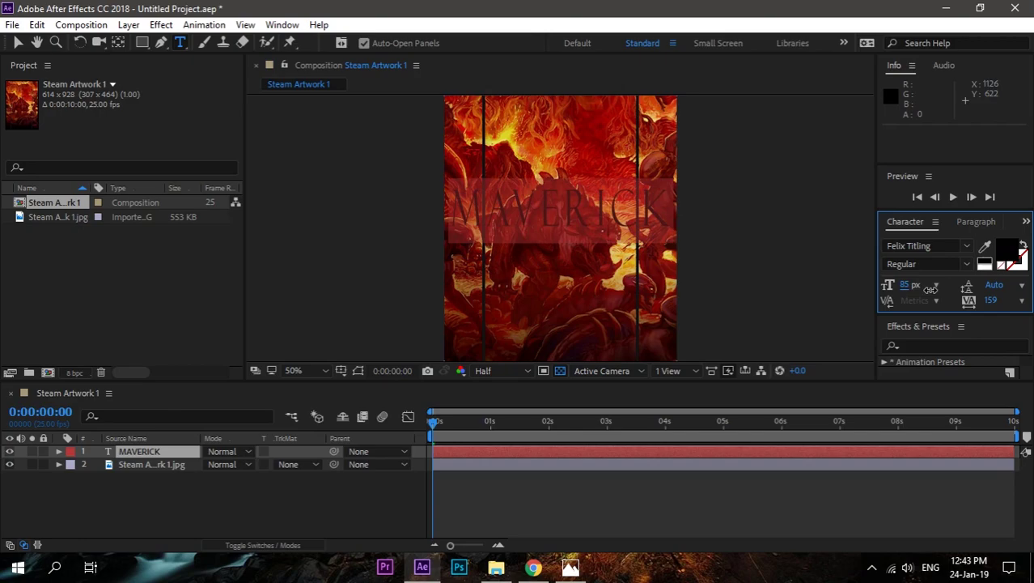
Centre the MAVERICK text vertically in the composition using the Align panel.
left_click(118, 42)
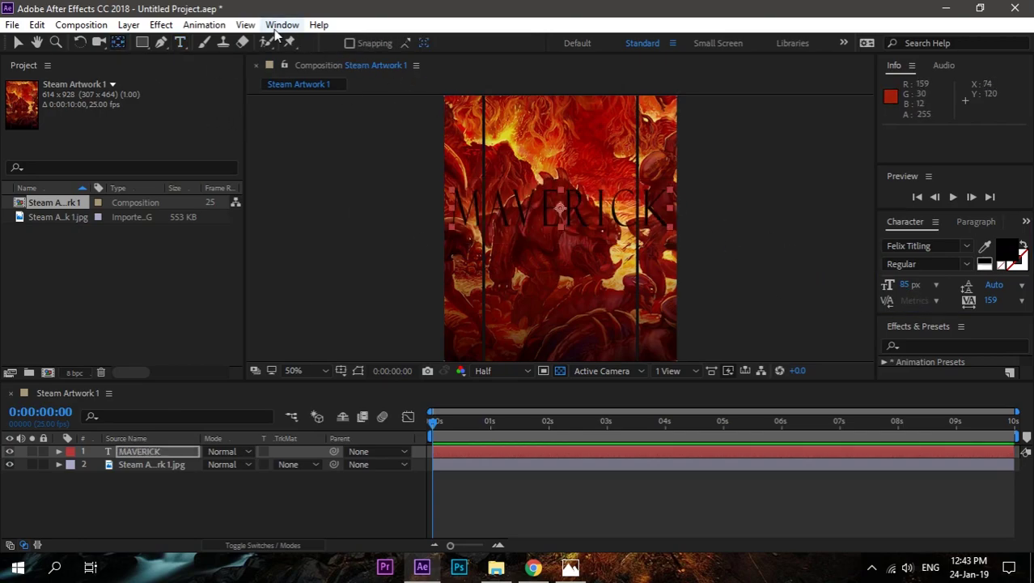
left_click(276, 27)
left_click(355, 122)
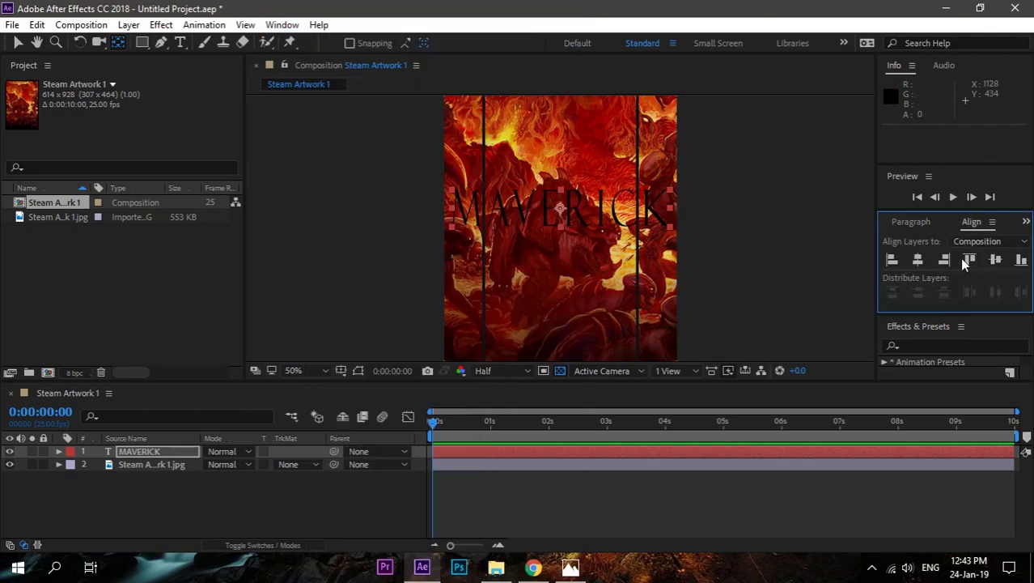
left_click(995, 259)
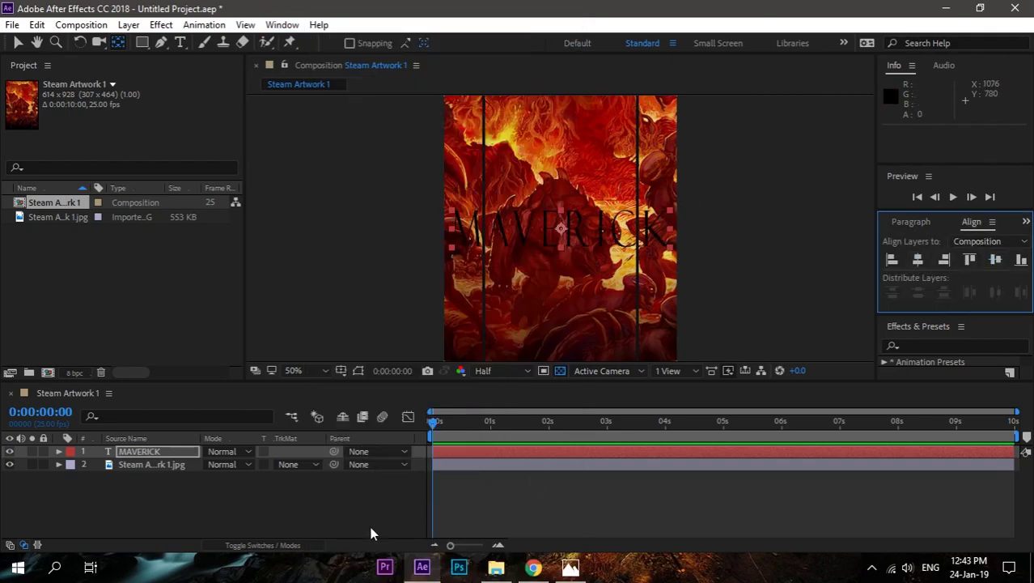
Add a full-frame 614×928 black solid, Black Solid 1, above the text.
left_click(287, 526)
right_click(174, 502)
mouse_move(239, 337)
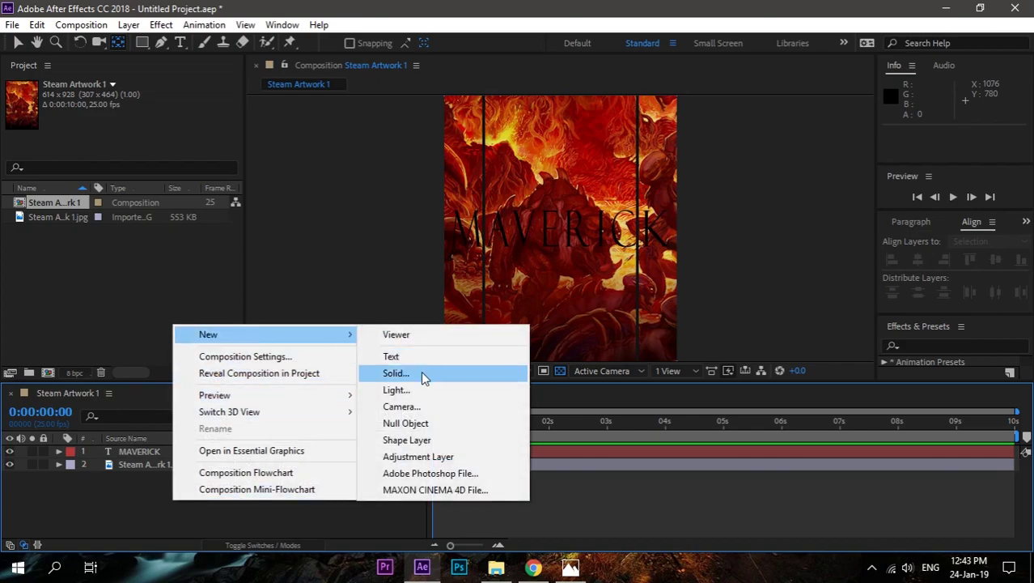
left_click(395, 373)
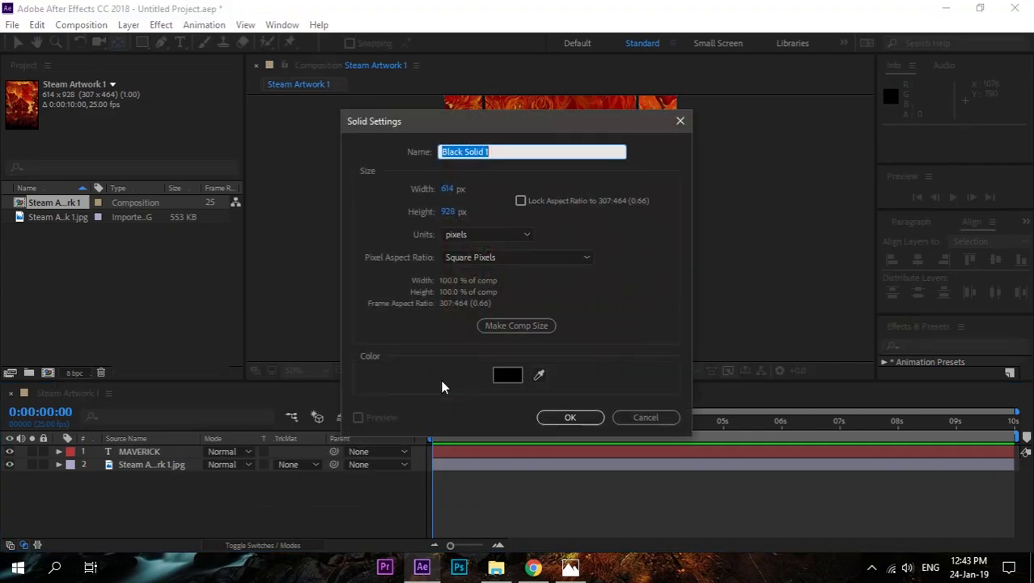
left_click(566, 416)
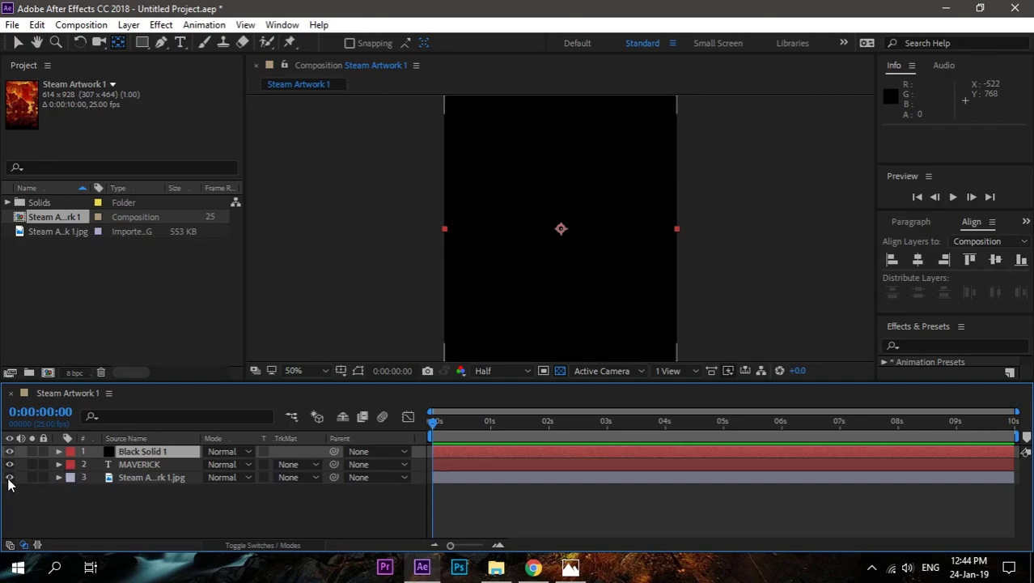
Apply the Video Copilot Saber effect to Black Solid 1.
right_click(170, 451)
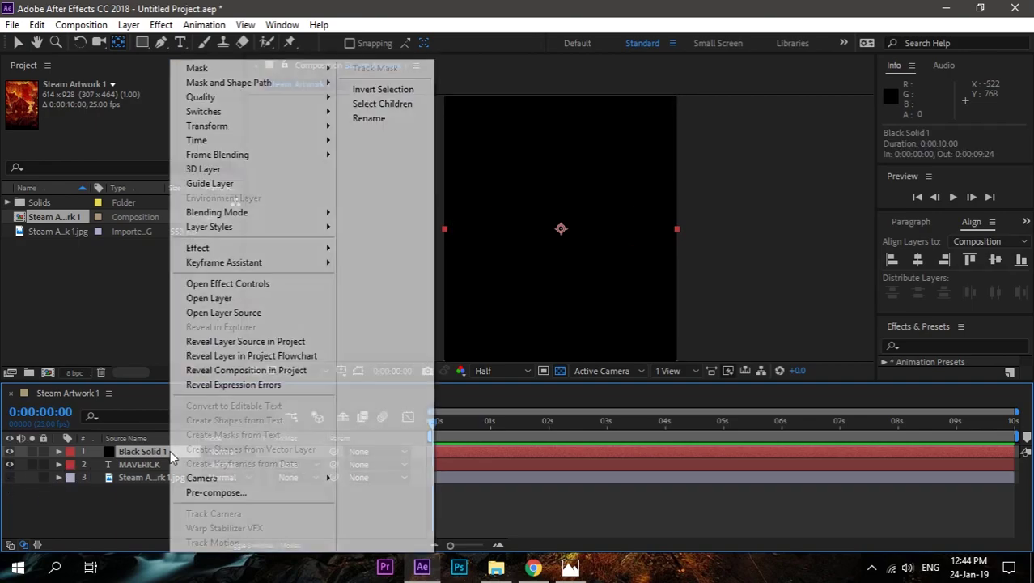
mouse_move(311, 258)
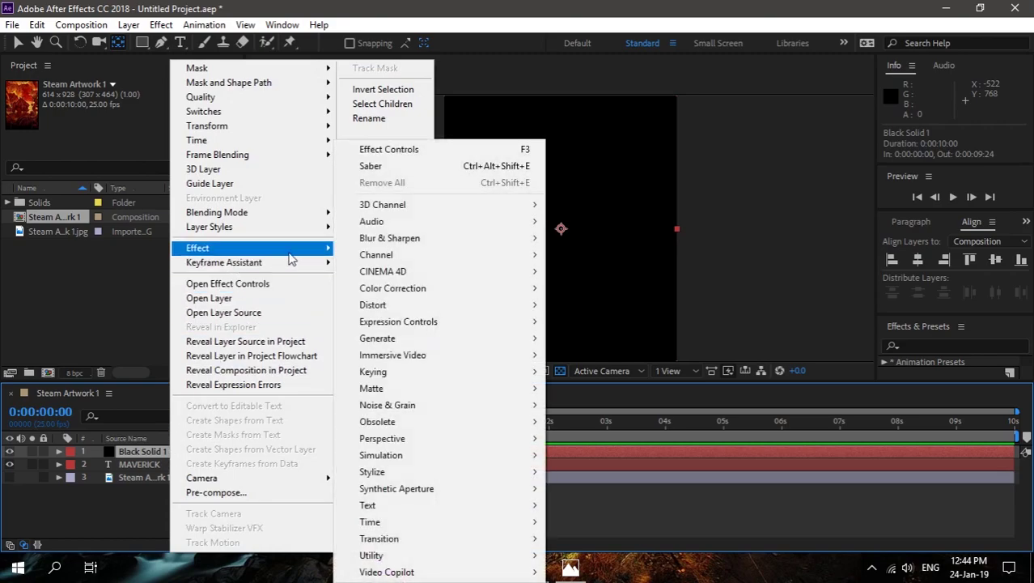
mouse_move(411, 572)
left_click(576, 573)
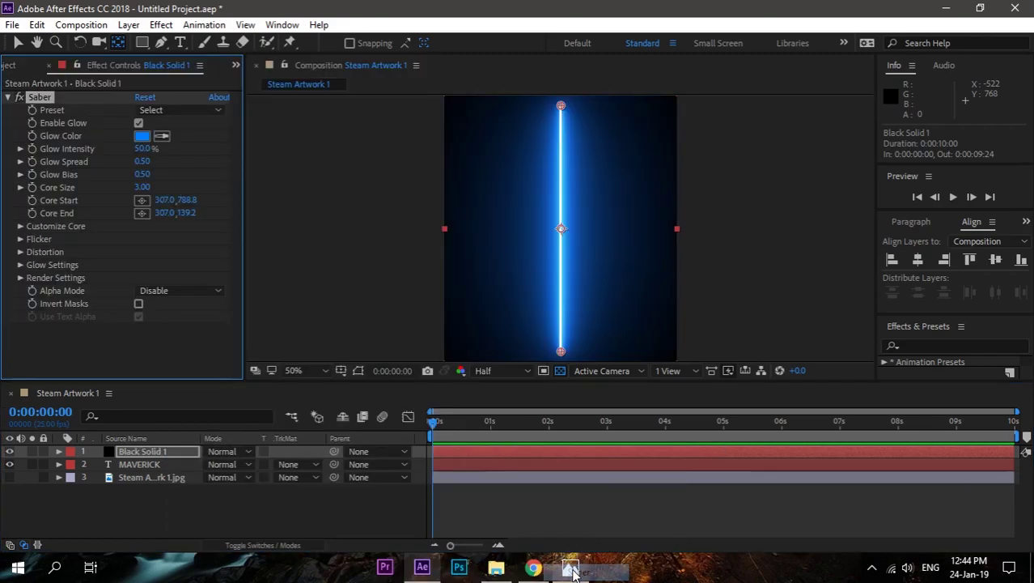
Set Saber's Core Type to Text Layer tracing the MAVERICK layer.
left_click(20, 227)
left_click(190, 216)
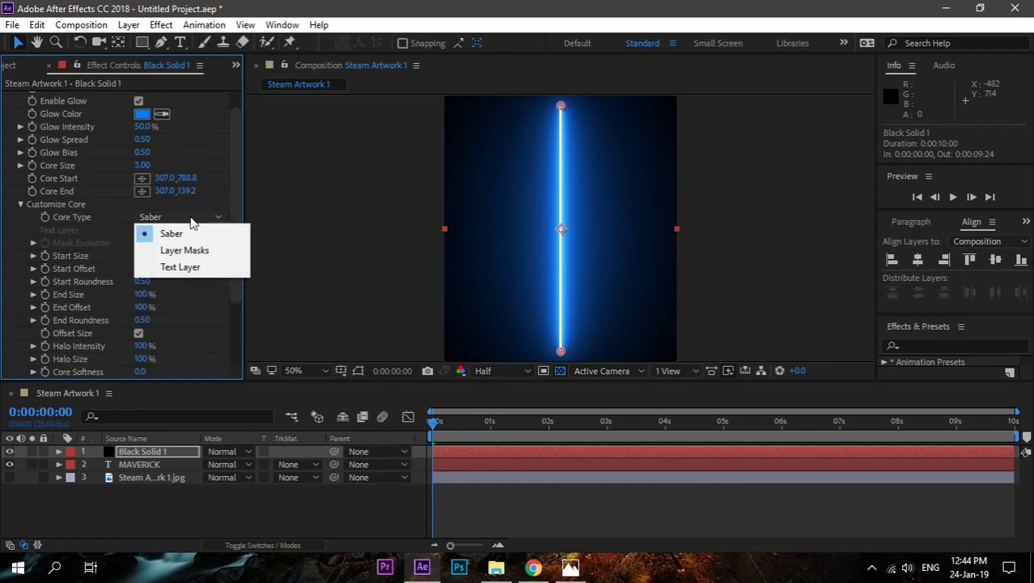
left_click(187, 266)
left_click(168, 229)
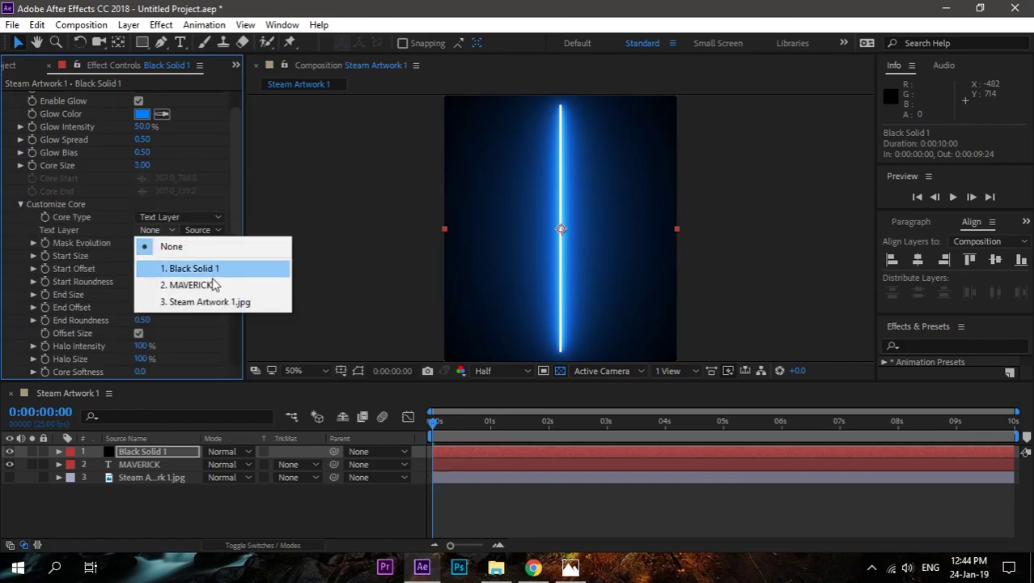
left_click(222, 289)
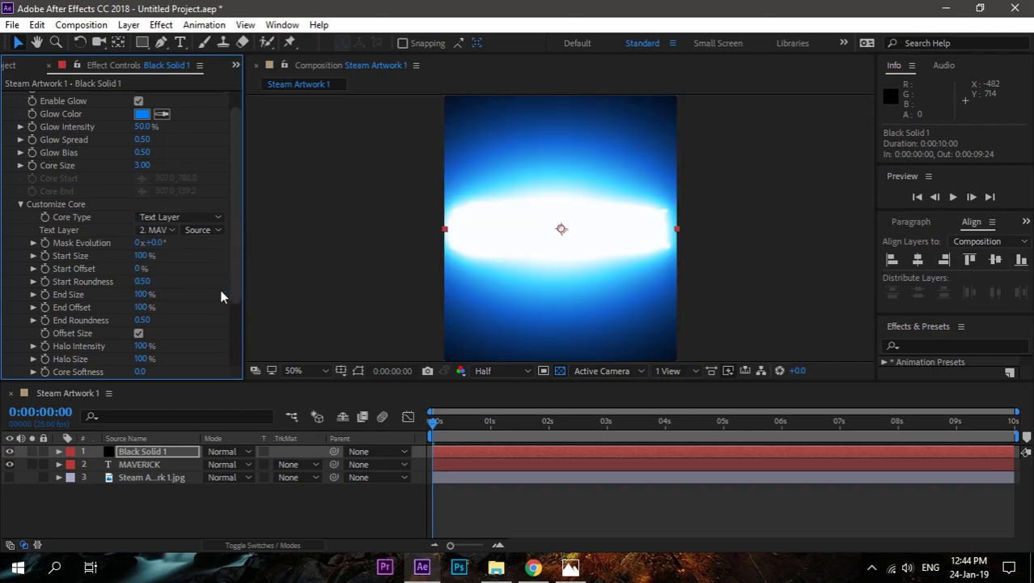
Switch the Saber to the Fire preset and preview the first second.
scroll(212, 289, "up", 2)
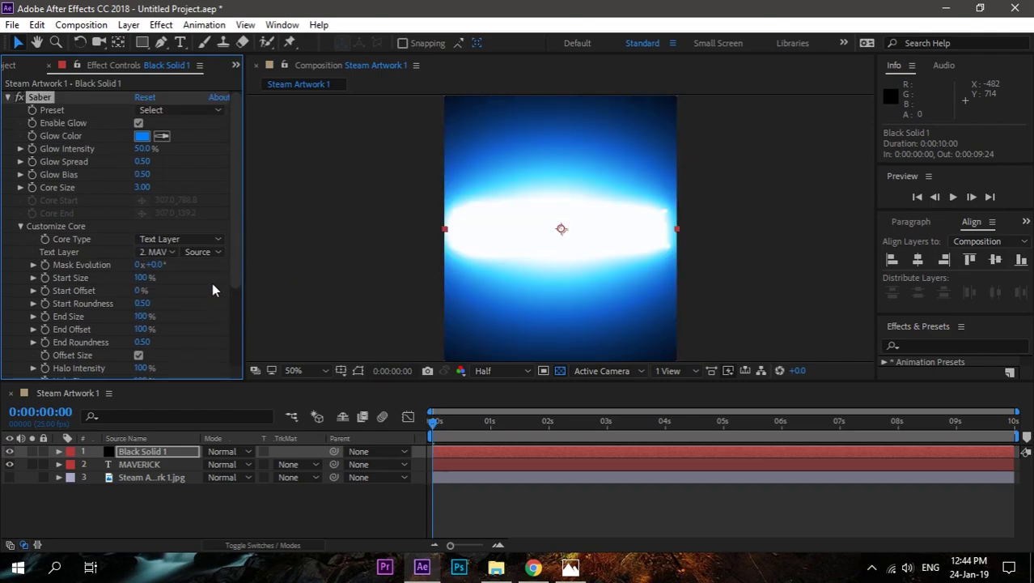
left_click(204, 111)
left_click(234, 175)
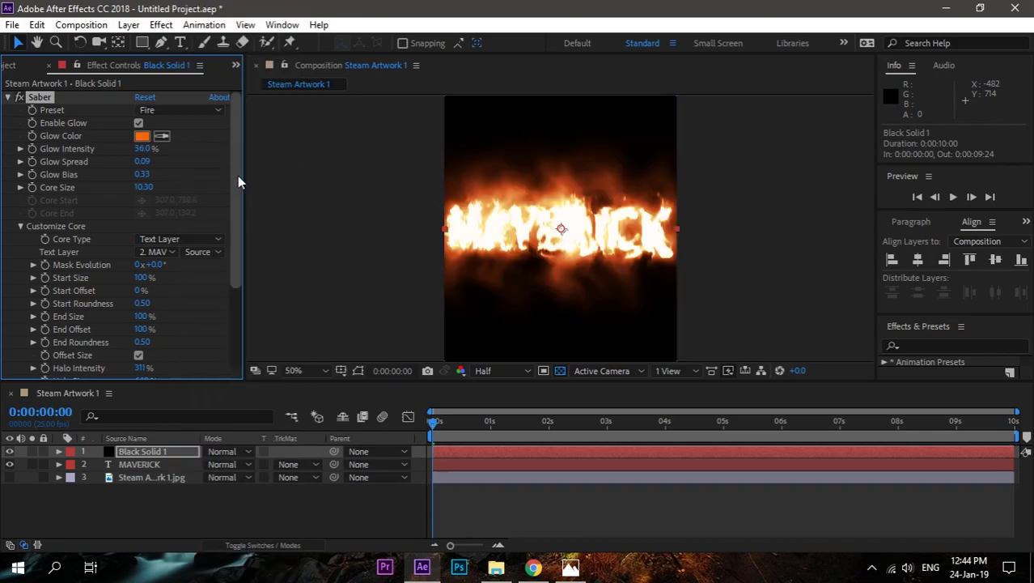
left_click_drag(437, 419, 400, 422)
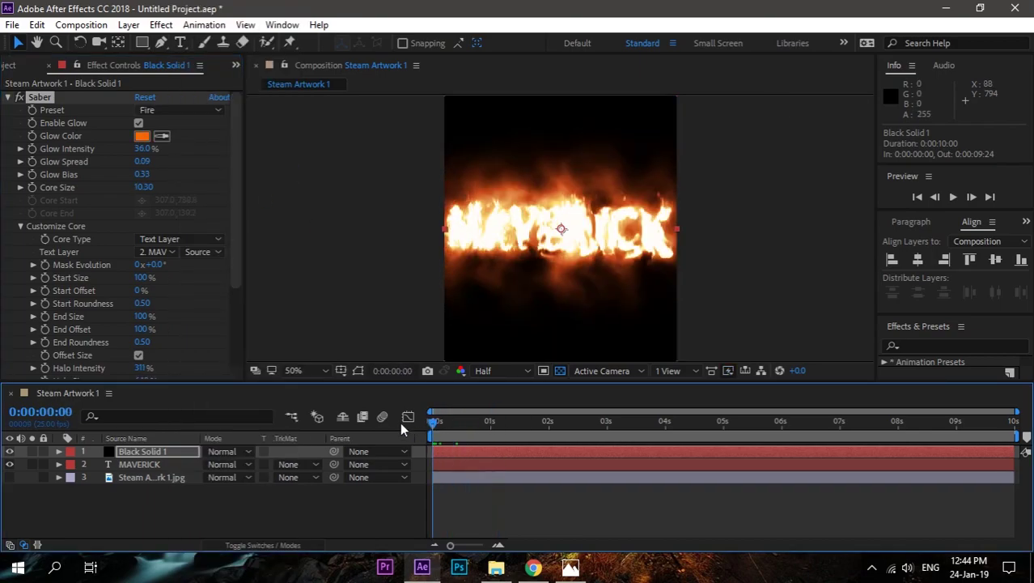
Set Glow Intensity to 15% and the core Start and End Size to 25%.
left_click(143, 149)
type("15")
key("Return")
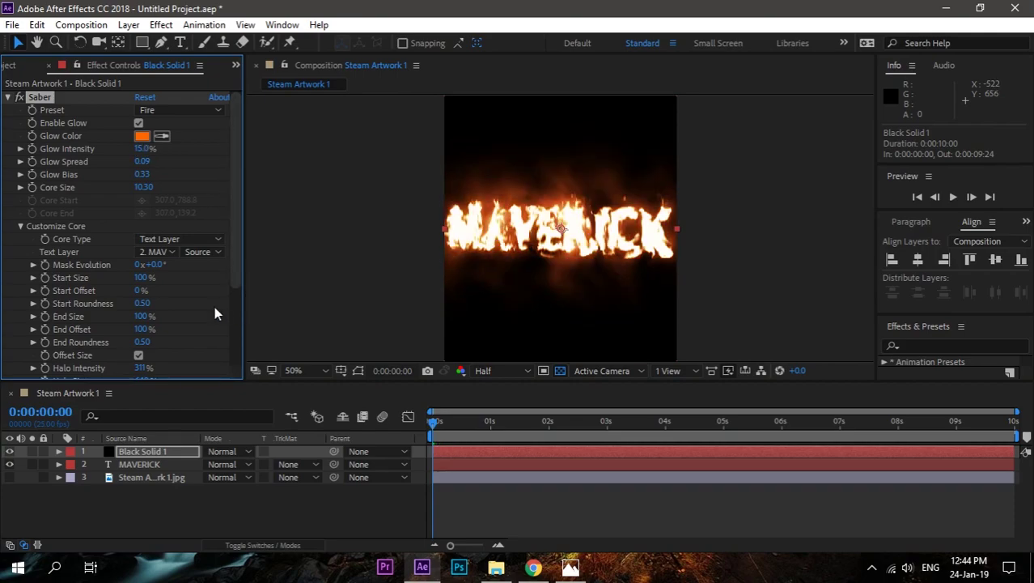
left_click(144, 277)
type("25")
key("Return")
left_click(149, 316)
type("25")
key("Return")
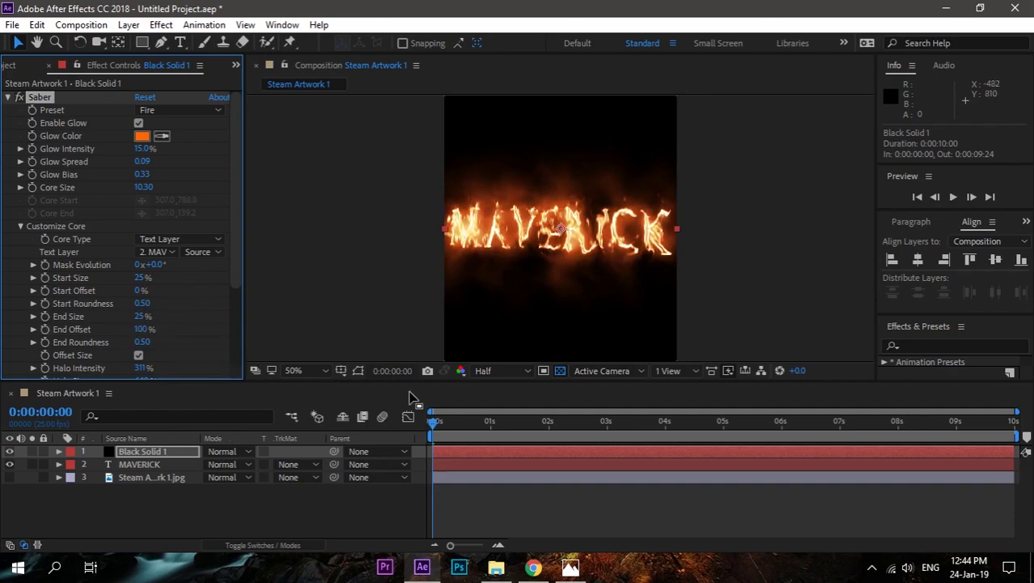
Keyframe End Offset from 0% at 0:00 to 100% at 0:00:03:12, then preview the burn-on.
left_click_drag(432, 429, 634, 433)
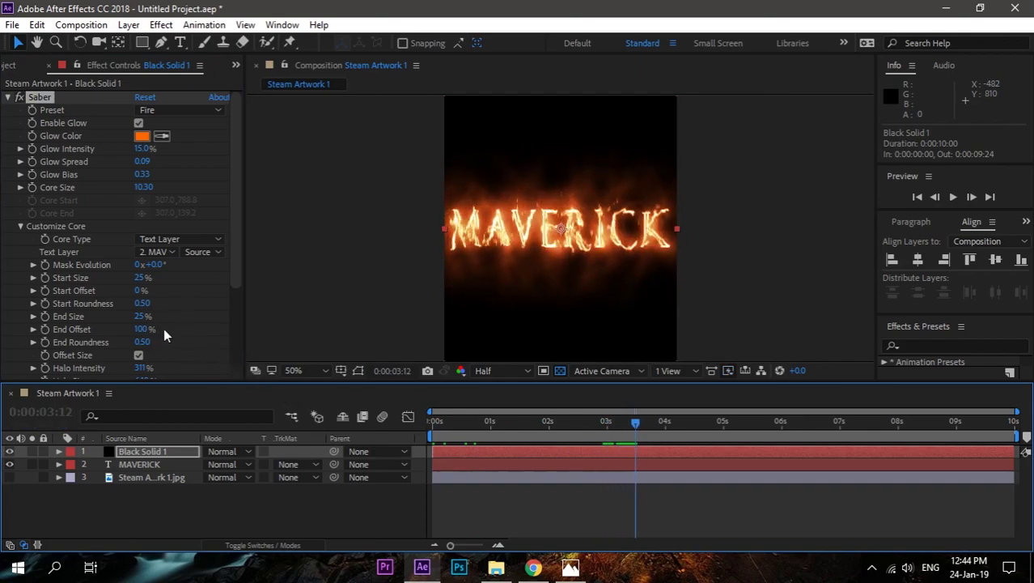
left_click(46, 329)
left_click_drag(634, 434, 386, 422)
left_click_drag(142, 330, 65, 329)
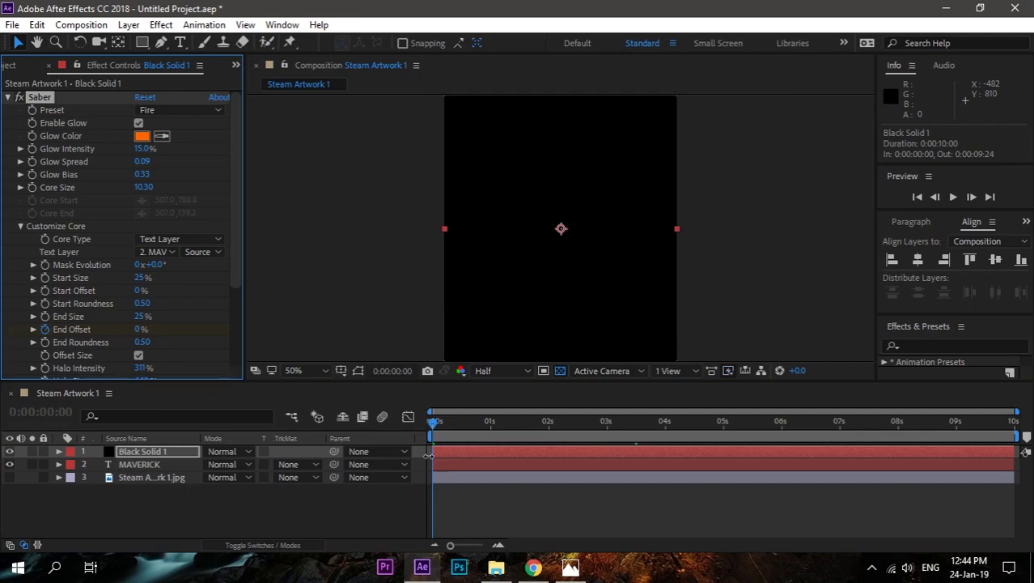
key("space")
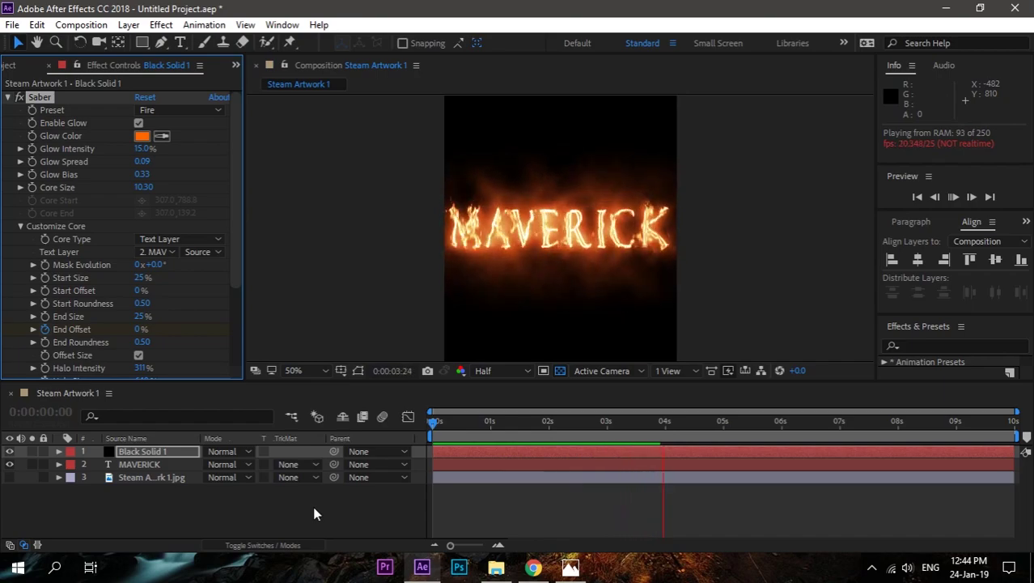
key("space")
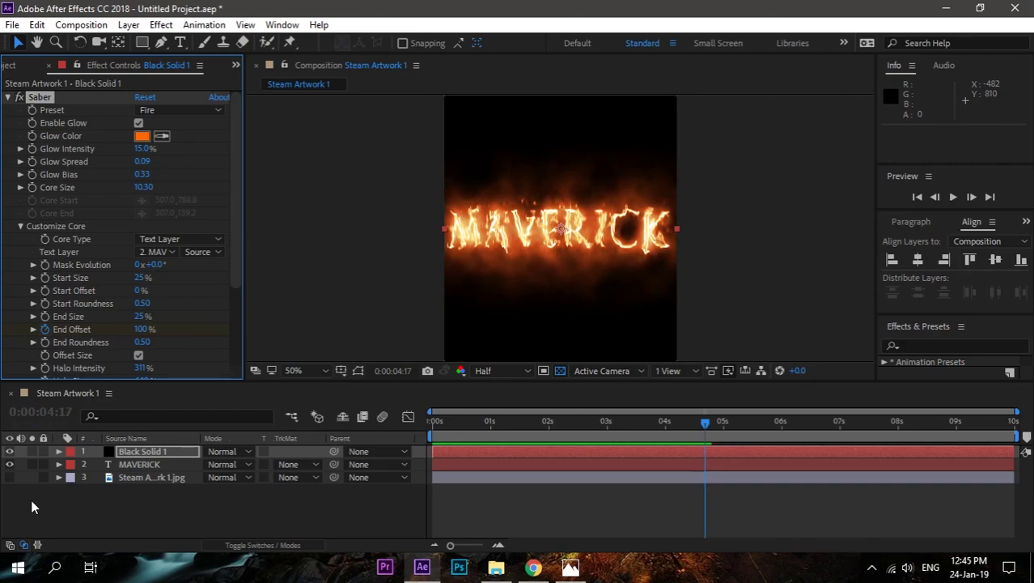
Precompose Black Solid 1 and MAVERICK into Pre-comp 1.
left_click(521, 496)
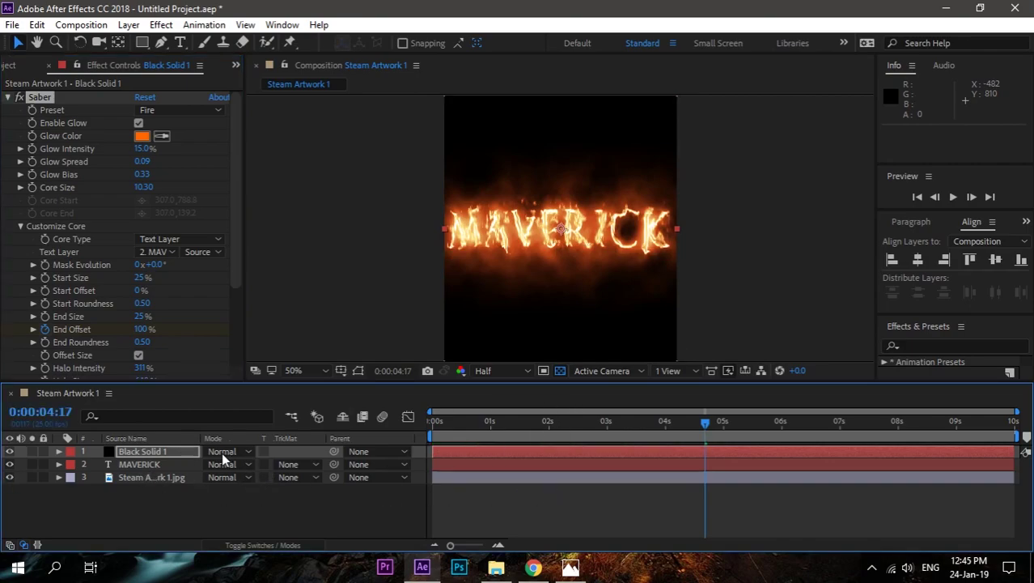
left_click(167, 460, "ctrl")
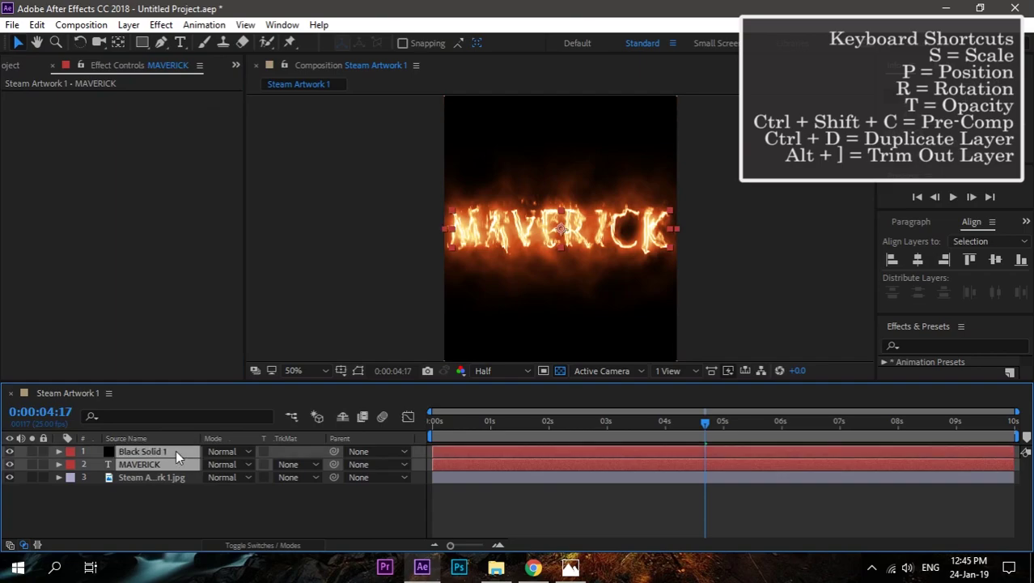
key("ctrl+shift+c")
left_click(553, 382)
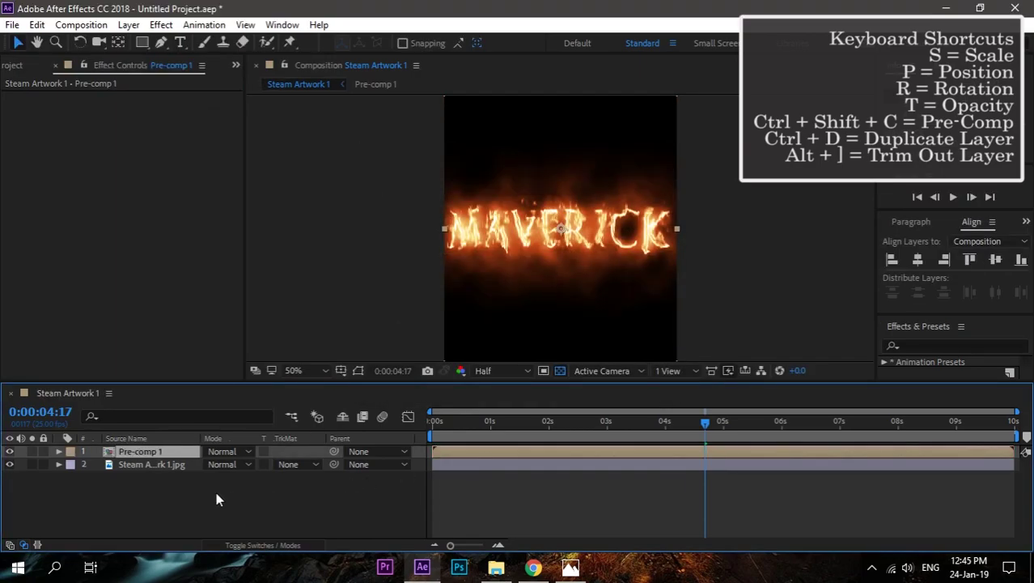
Set Pre-comp 1's blending mode to Linear Dodge.
key("Home")
left_click(211, 452)
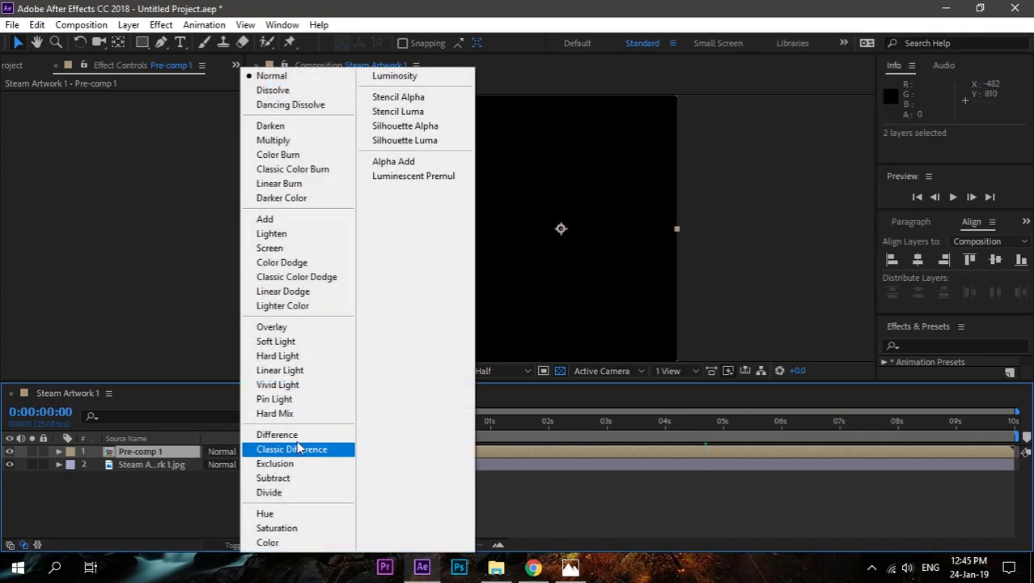
left_click(325, 292)
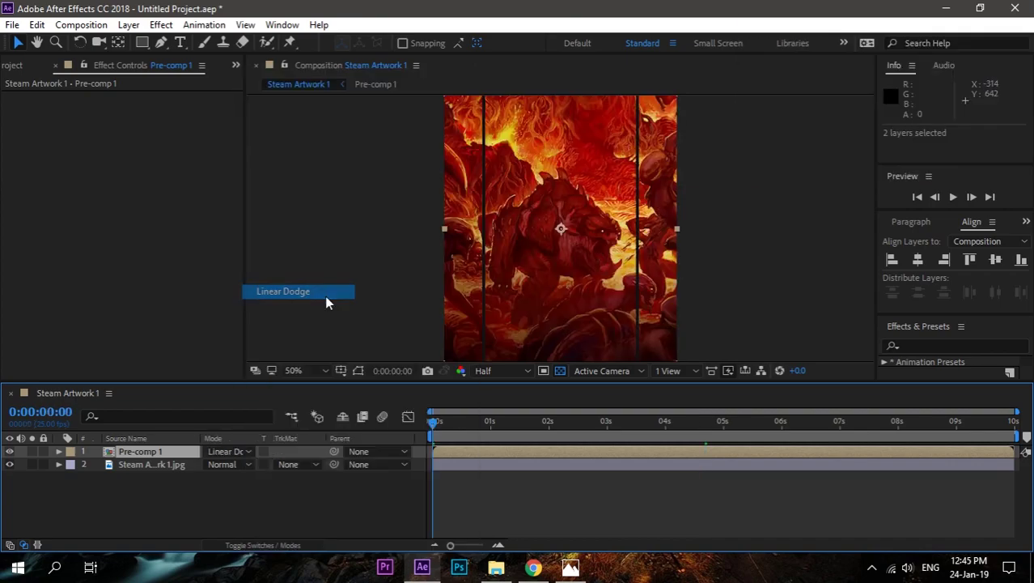
Scale Pre-comp 1 unevenly to 69.0, 108.0% and preview the result.
left_click_drag(434, 418, 572, 426)
left_click(150, 448)
key("s")
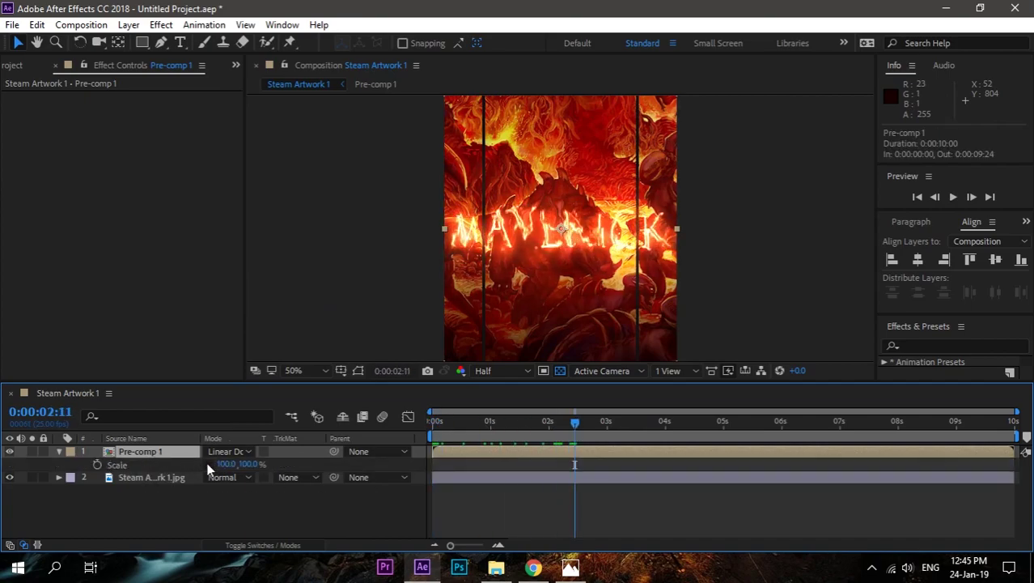
mouse_move(230, 466)
left_mouse_down()
mouse_move(243, 462)
mouse_move(213, 463)
left_mouse_up()
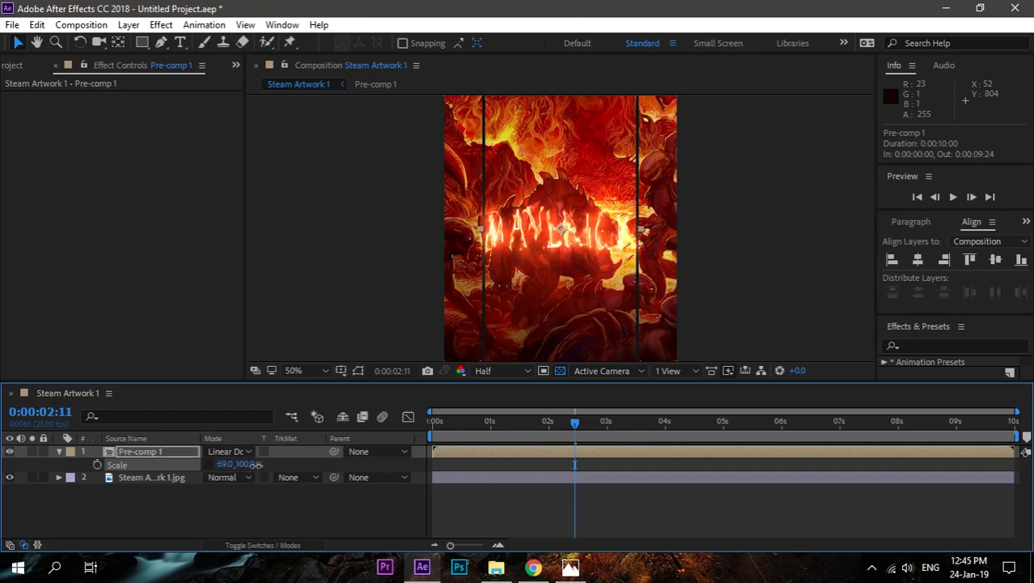
left_click(462, 453)
key("space")
key("space")
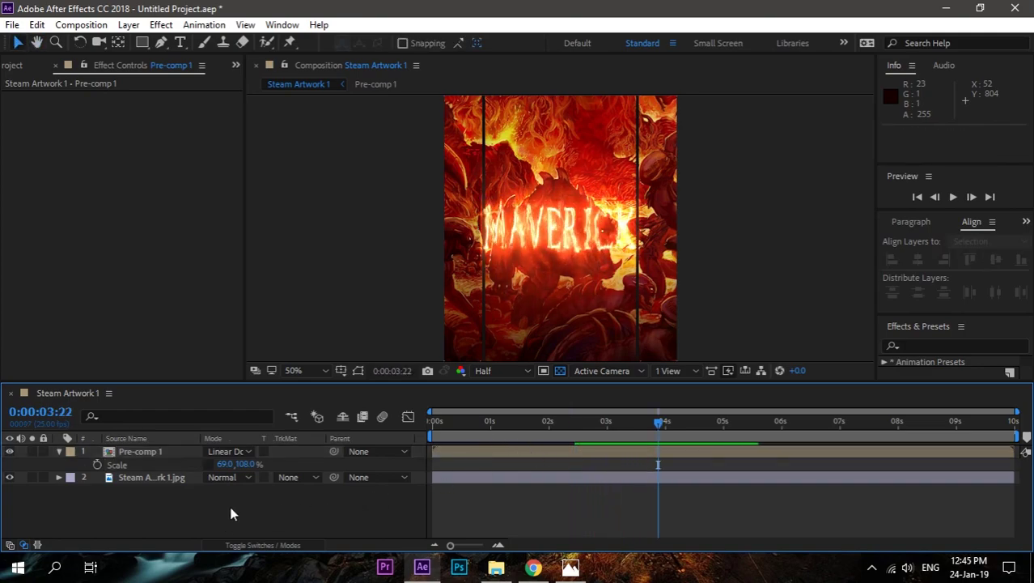
left_click(58, 452)
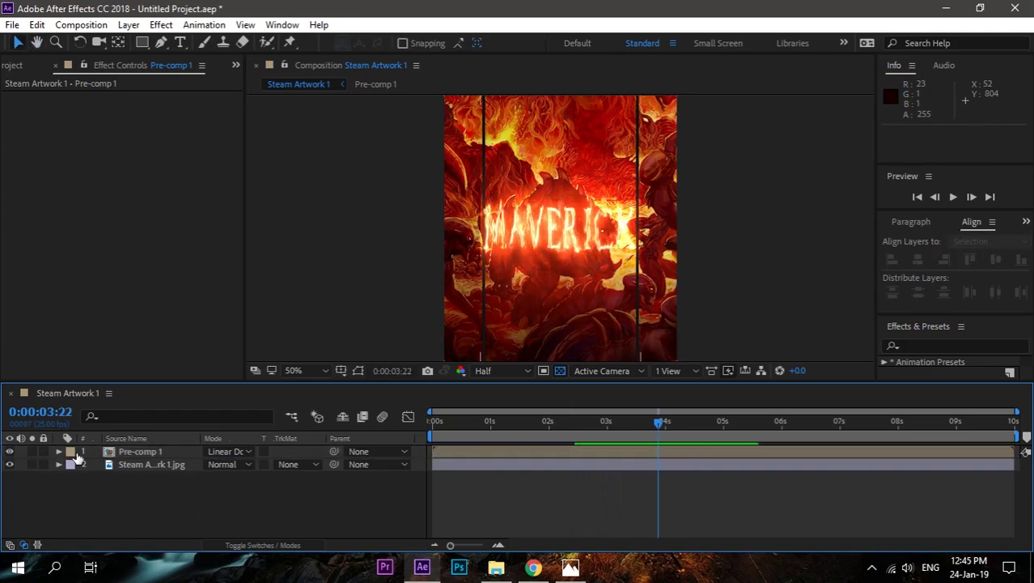
left_click(154, 453)
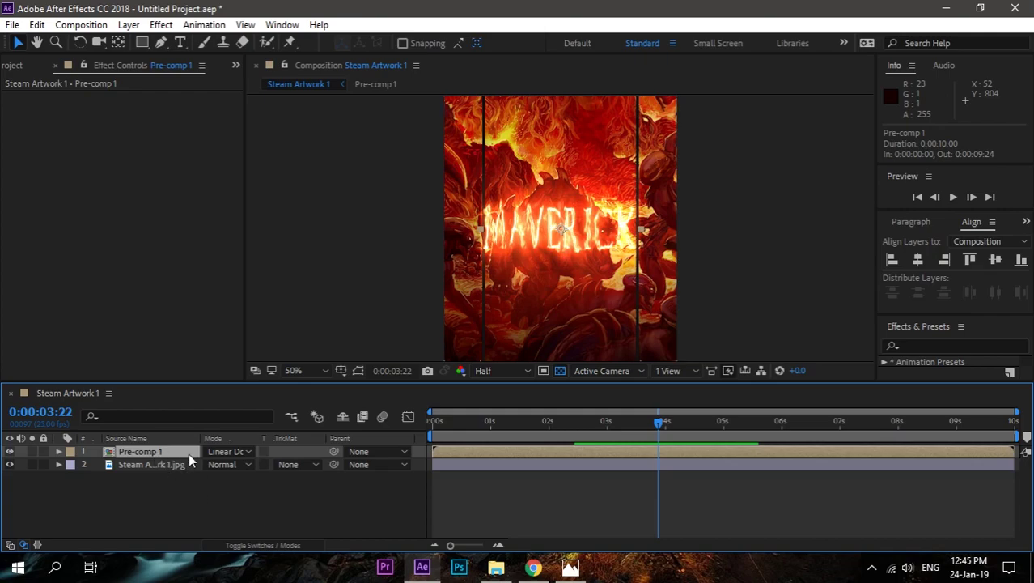
left_click_drag(658, 423, 410, 434)
Create a new black solid layer, Black Solid 2.
right_click(140, 480)
mouse_move(221, 318)
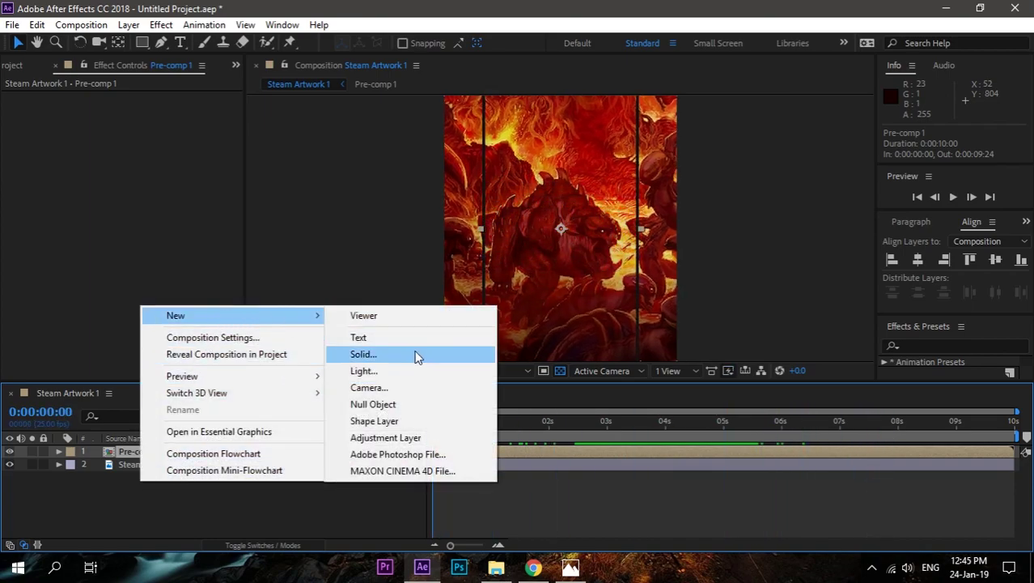
left_click(414, 354)
left_click(564, 421)
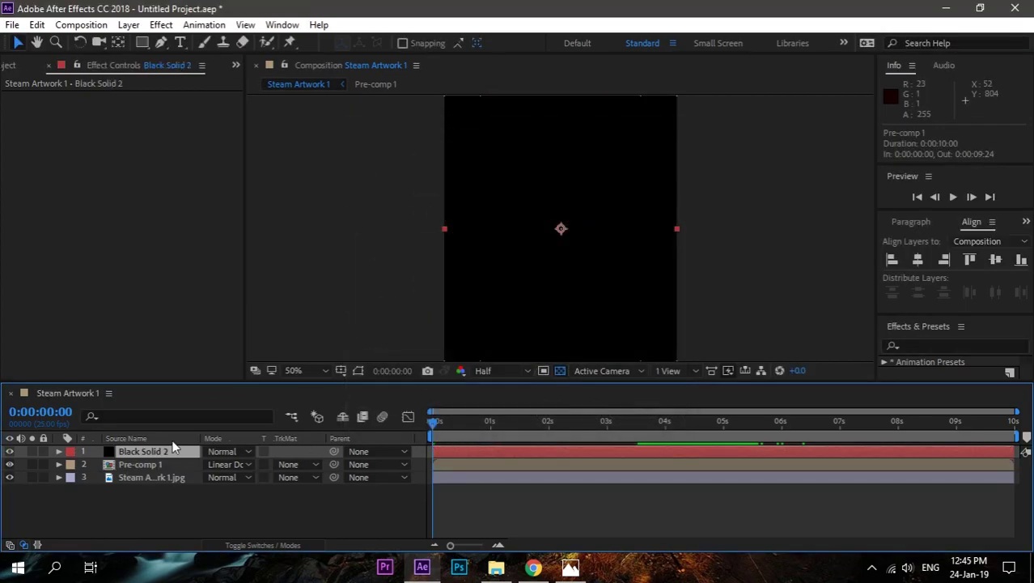
Apply the Video Copilot Saber effect to Black Solid 2.
right_click(142, 450)
mouse_move(247, 255)
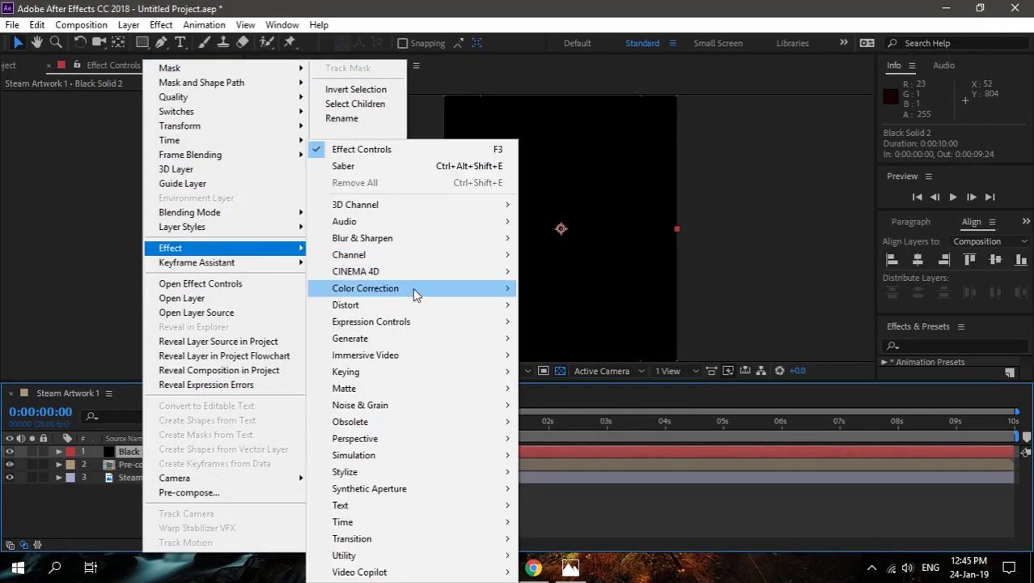
mouse_move(494, 572)
left_click(544, 572)
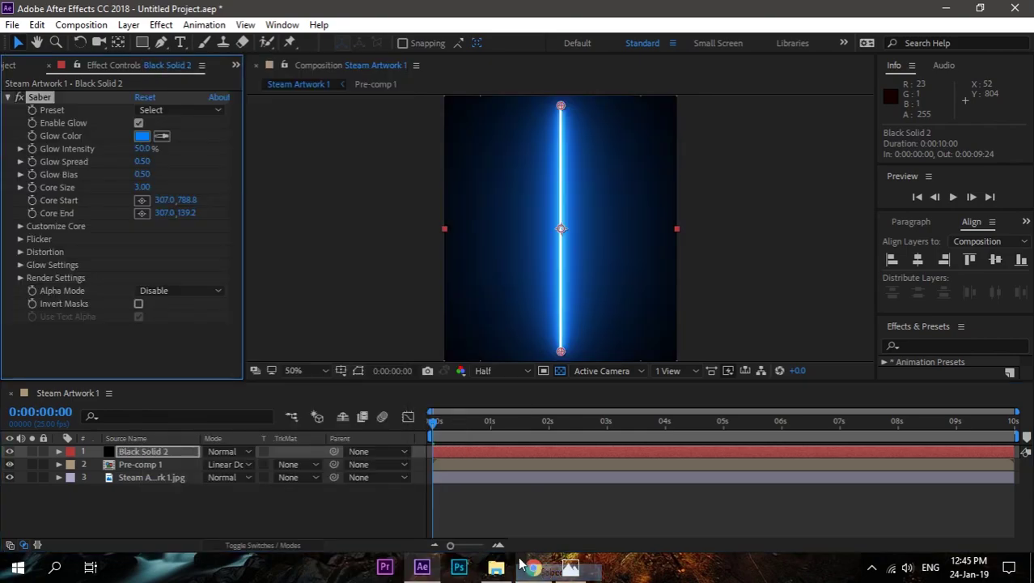
Make the Saber core trace Steam Artwork 1.jpg and apply the Fire preset.
left_click(20, 226)
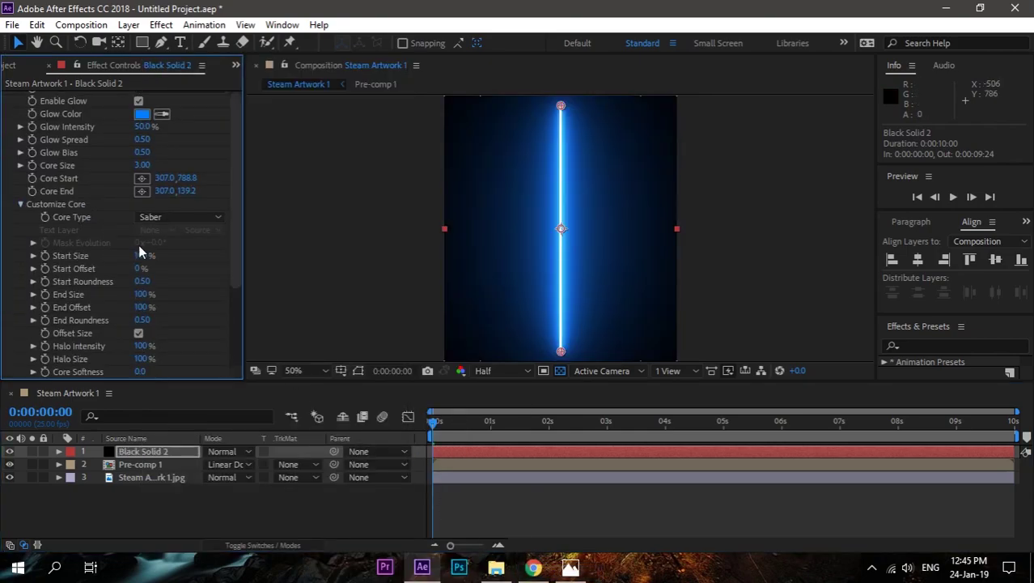
left_click(175, 217)
left_click(209, 268)
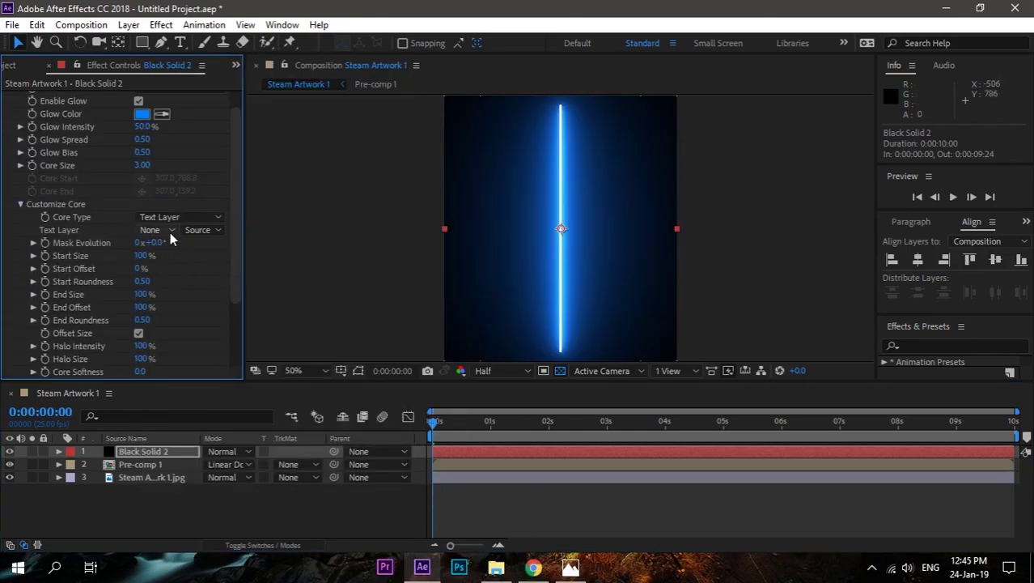
left_click(166, 230)
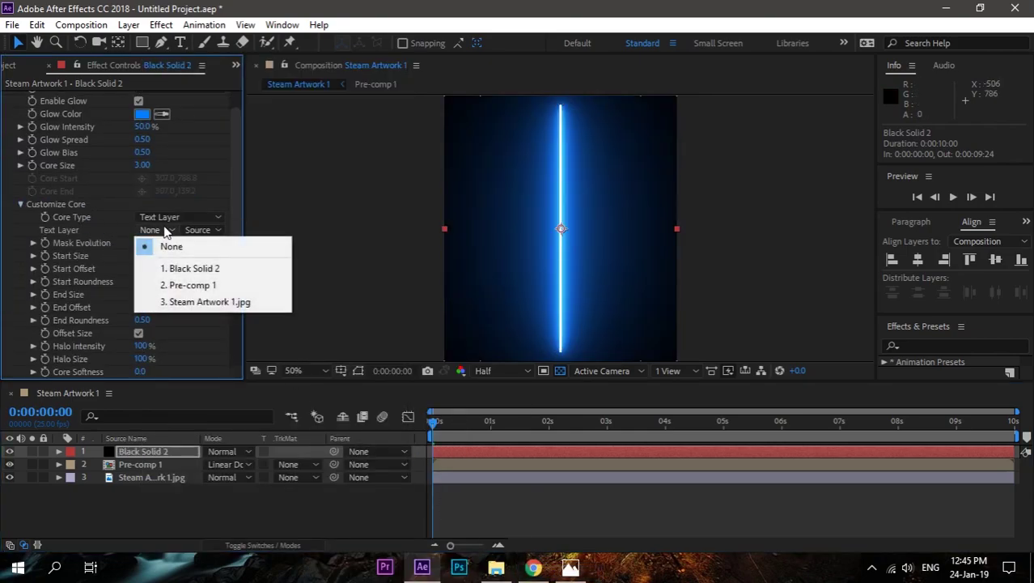
left_click(229, 302)
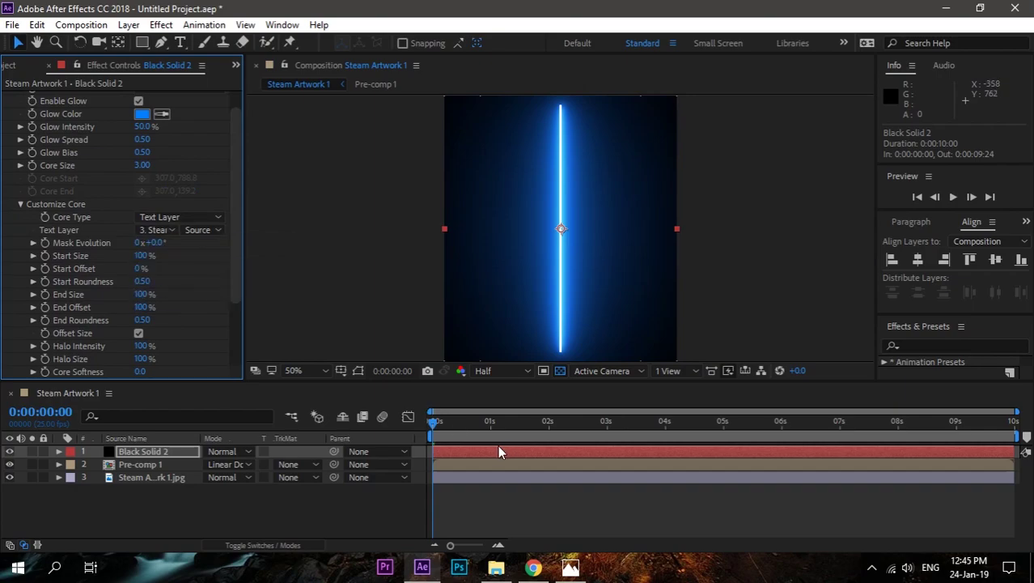
scroll(219, 158, "up", 1)
left_click(211, 114)
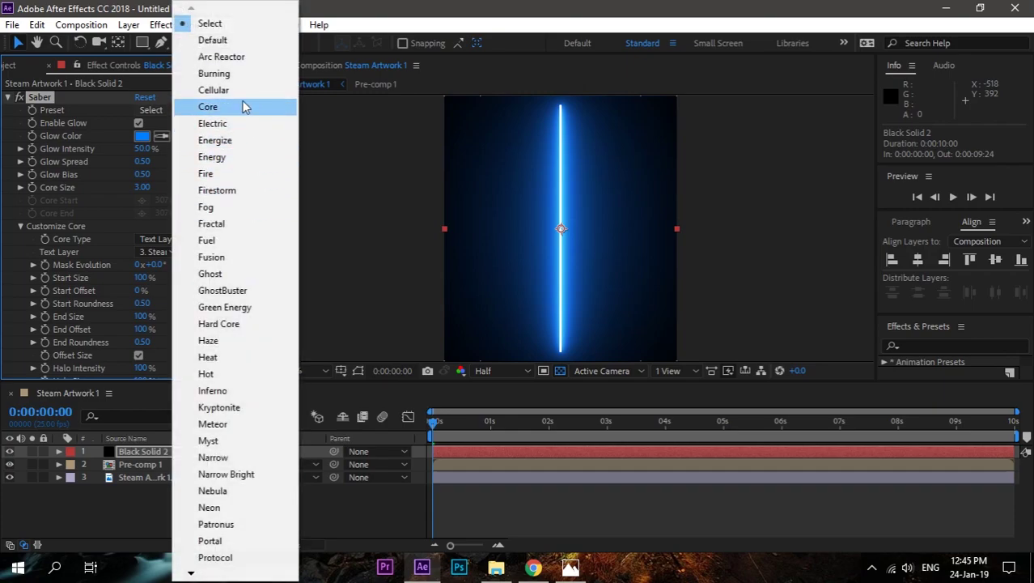
left_click(242, 173)
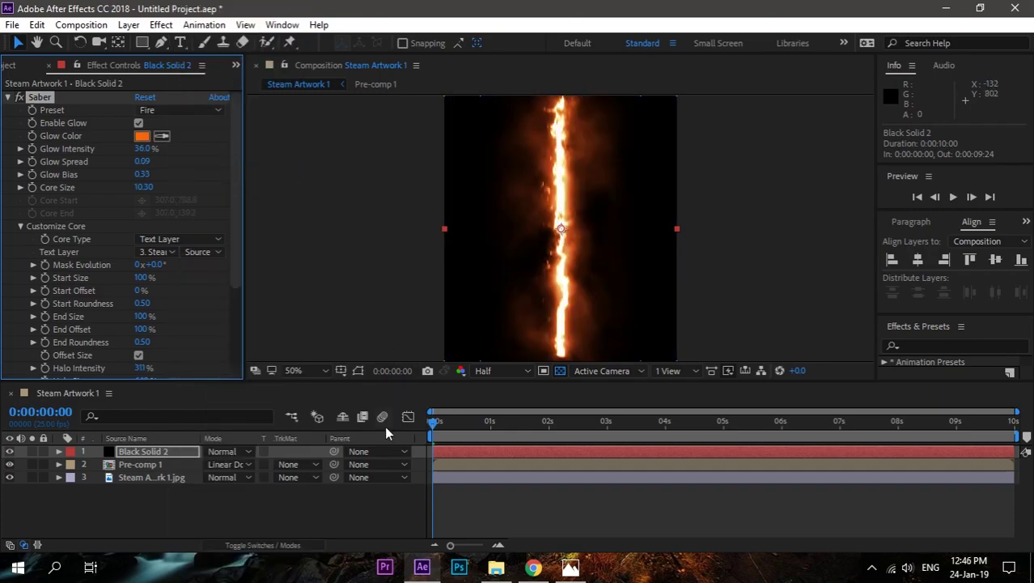
Set the fire line's Glow Intensity to 20% and its Start and End Size to 30%.
left_click(142, 149)
type("20")
key("Return")
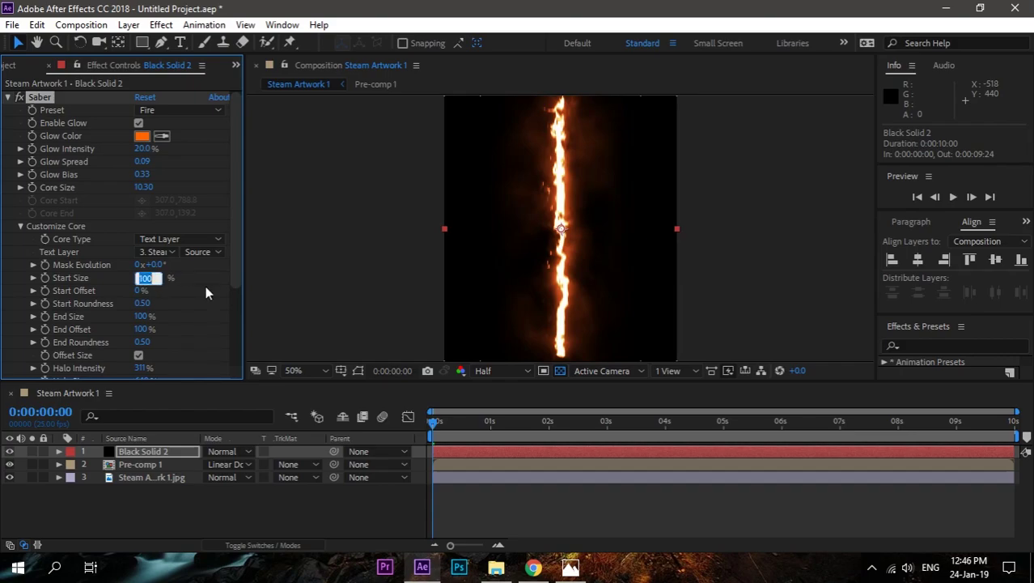
type("30")
left_click(144, 317)
type("3")
key("Return")
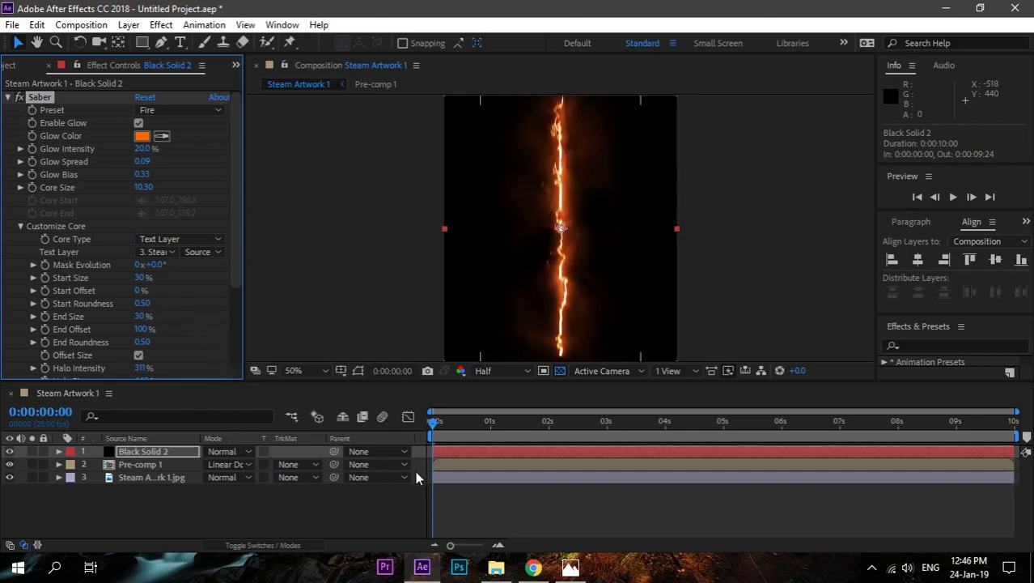
Blend Black Solid 2 in Linear Dodge mode and select the layer.
left_click(227, 451)
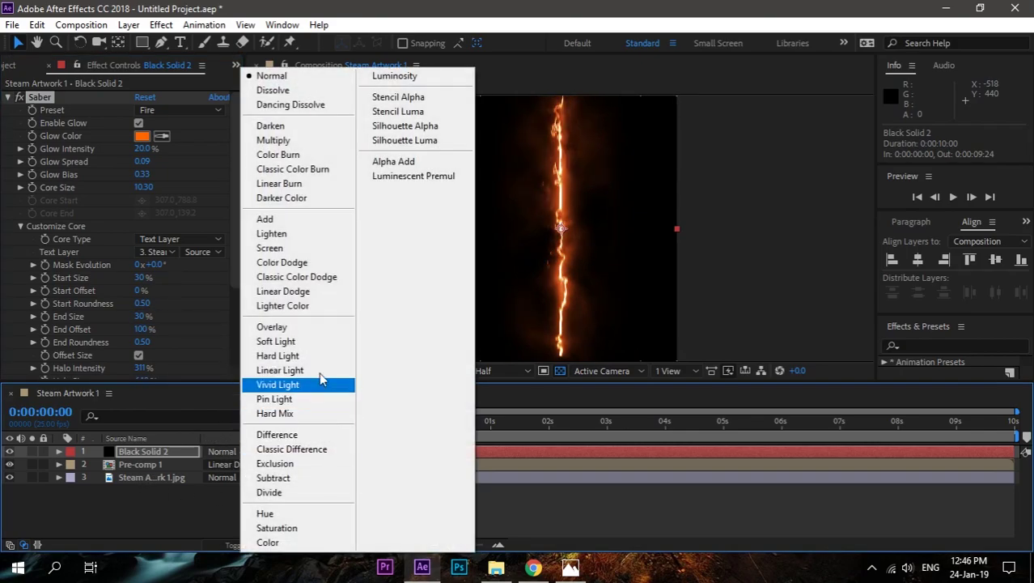
left_click(321, 296)
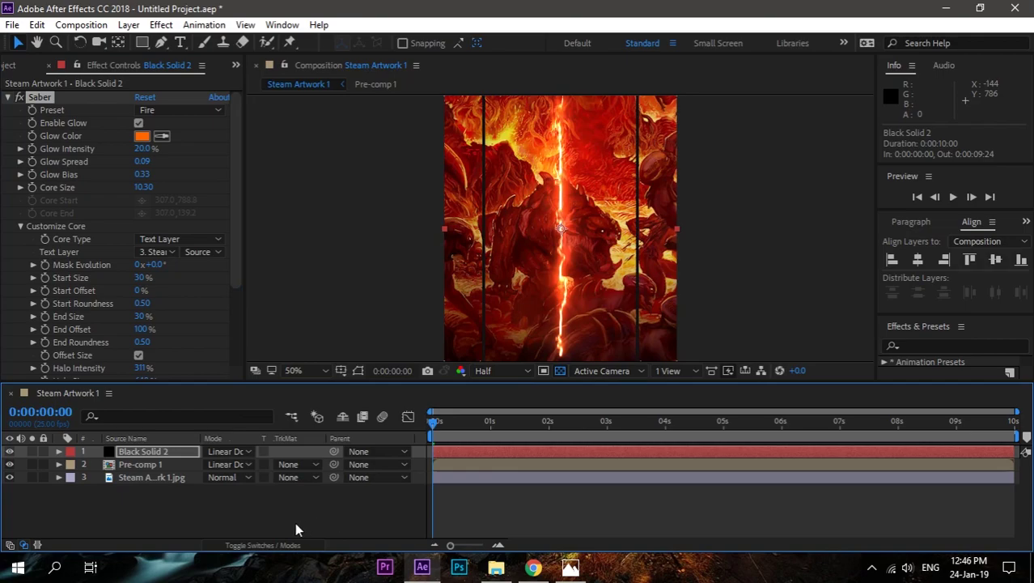
left_click(157, 451)
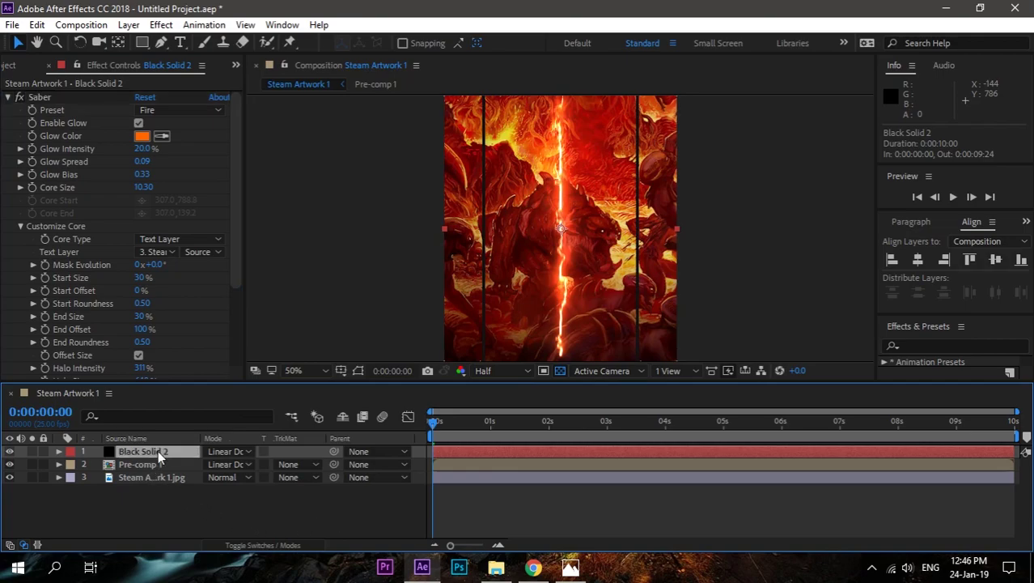
Shift the fire line to the left side, then duplicate it and move the copy to X 555.
key("p")
left_click_drag(212, 463, 126, 514)
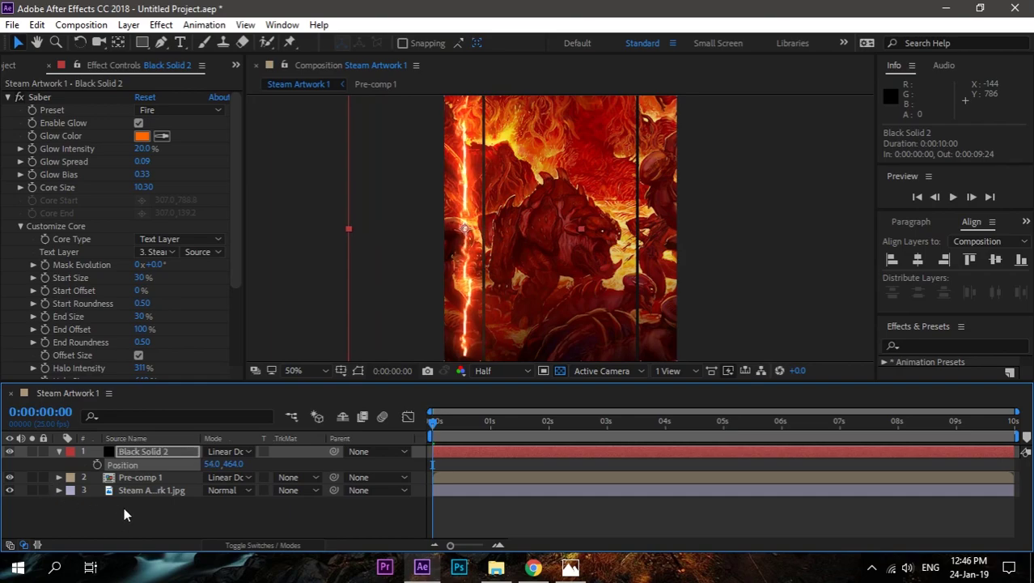
key("ctrl+d")
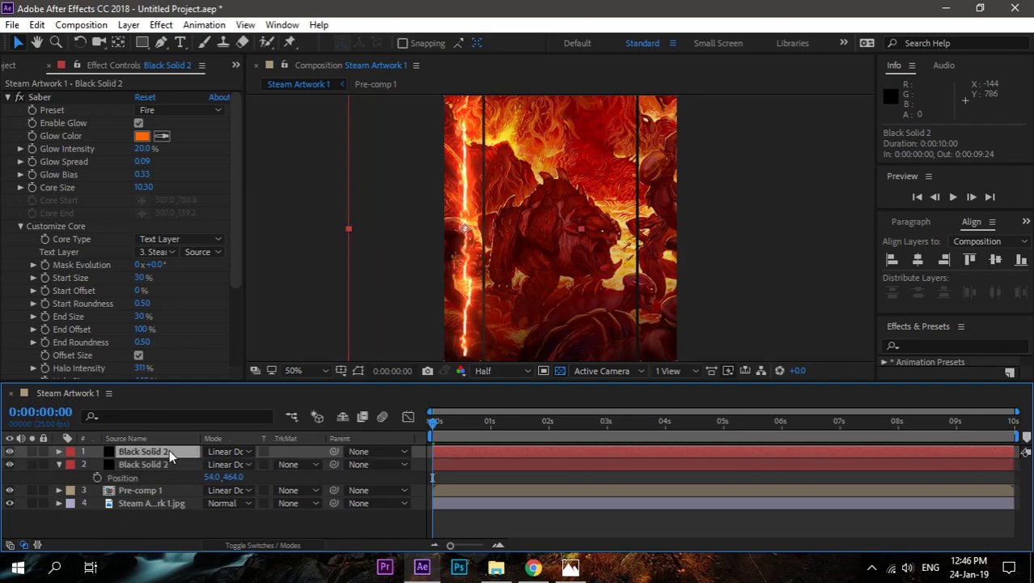
key("p")
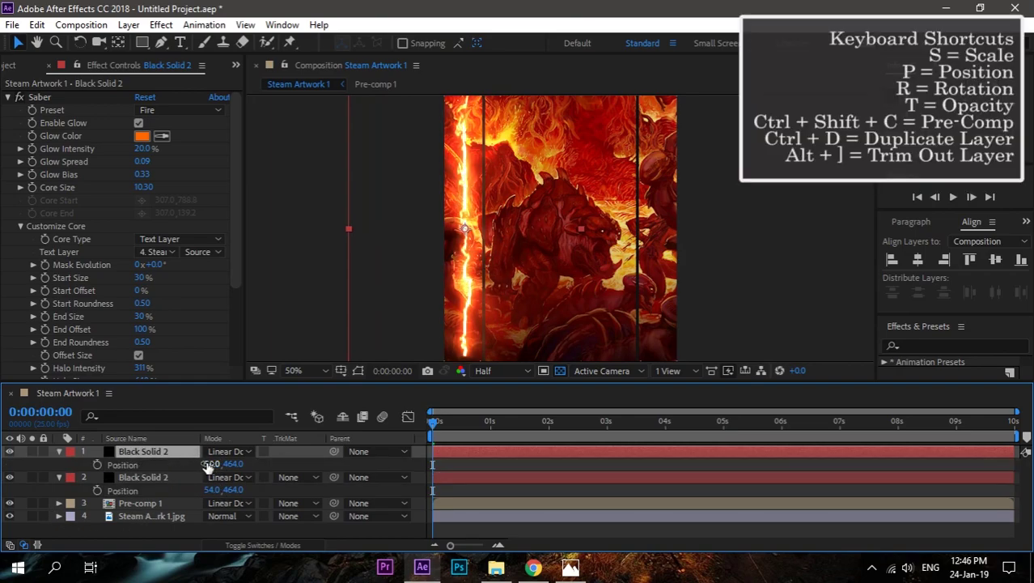
left_click_drag(212, 464, 619, 495)
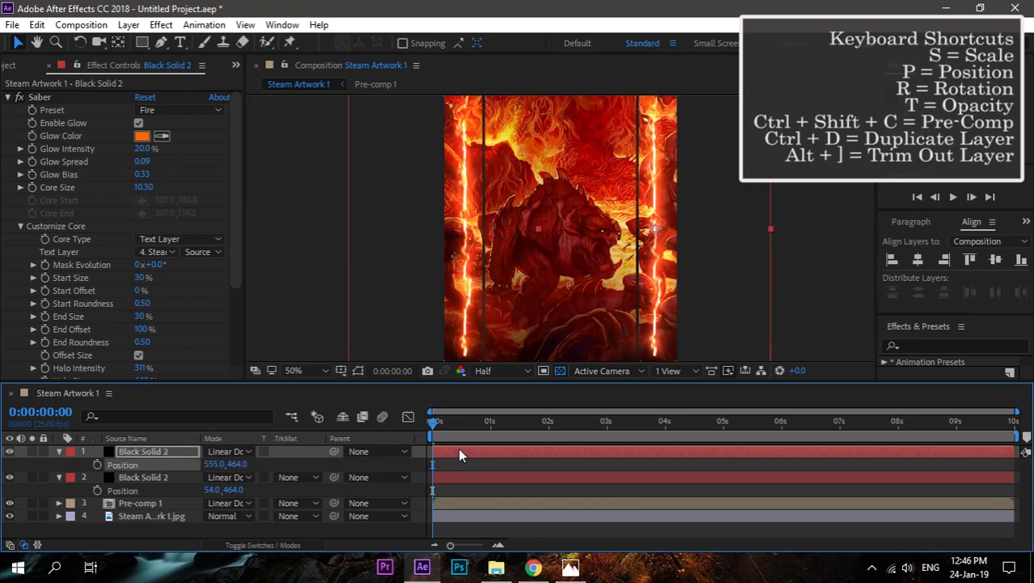
Preview the animation with both fire lines, checking around 2 and 5 seconds.
left_click_drag(433, 423, 574, 426)
key("space")
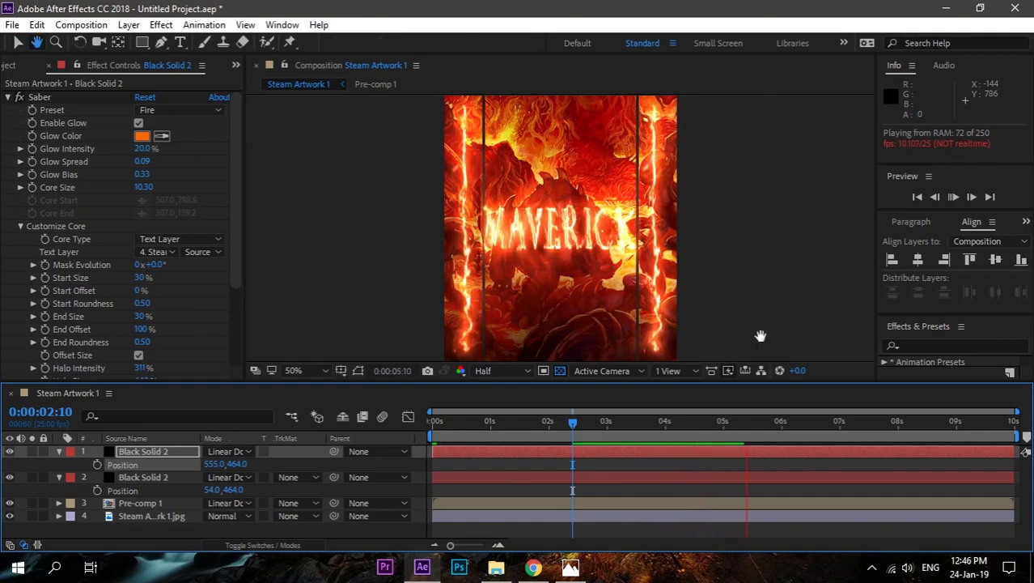
key("h")
left_click_drag(590, 429, 733, 429)
left_click_drag(659, 441, 429, 437)
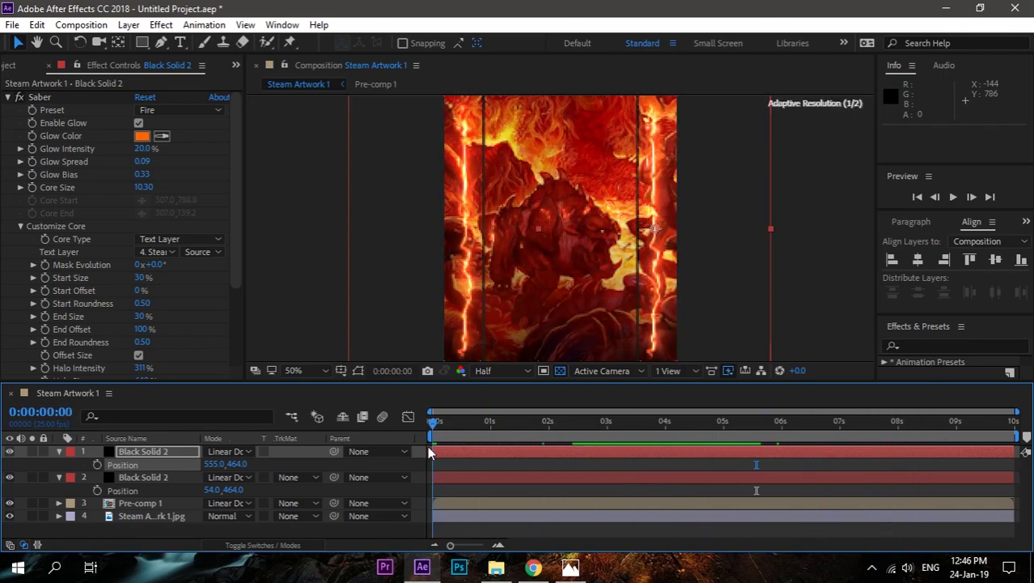
Trim Pre-comp 1 so it ends at about 0:00:04:18, where MAVERICK is fully formed.
left_click(58, 452)
left_click(59, 464)
left_click(150, 477)
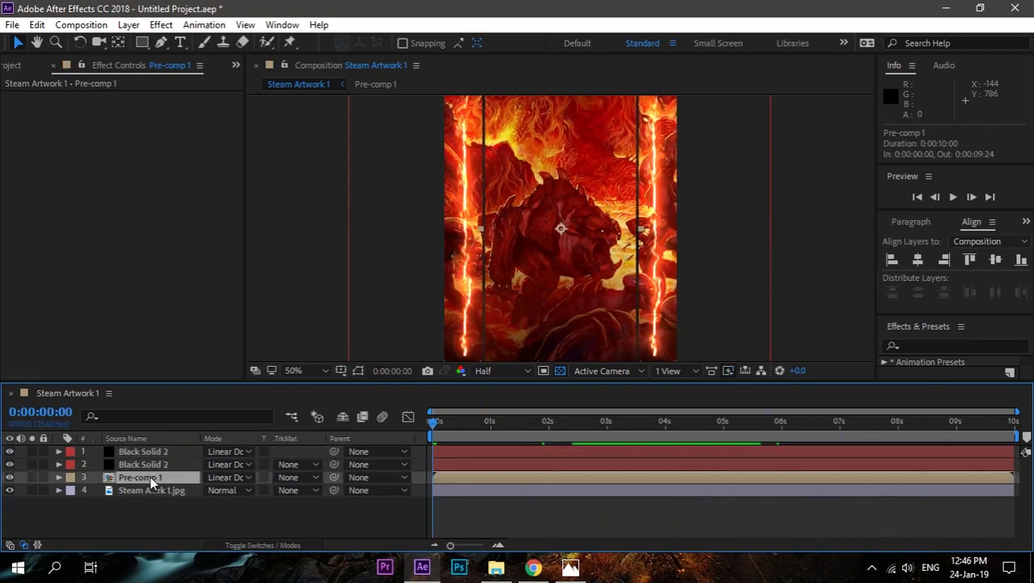
left_click_drag(438, 437, 707, 434)
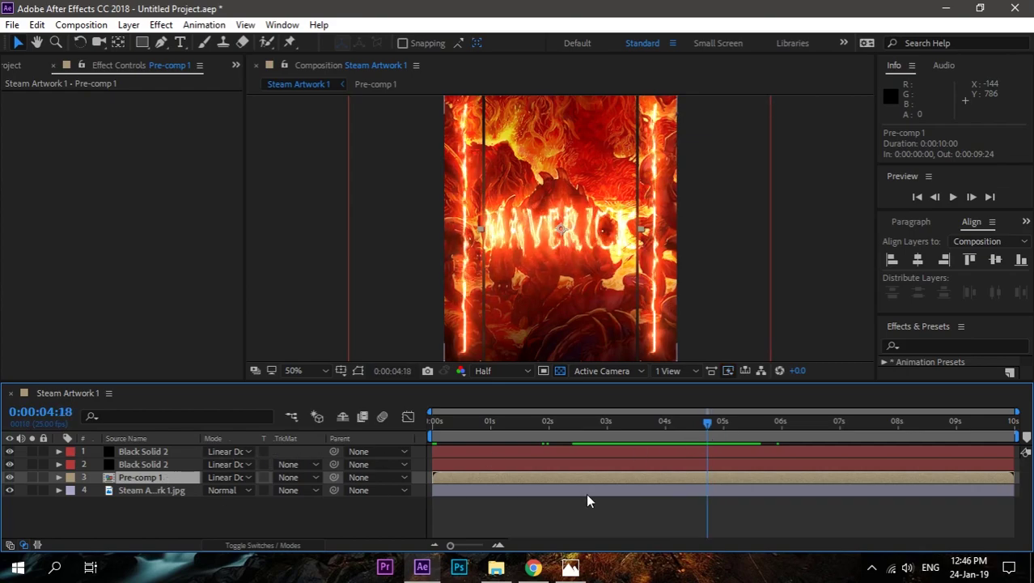
key("alt+bracketright")
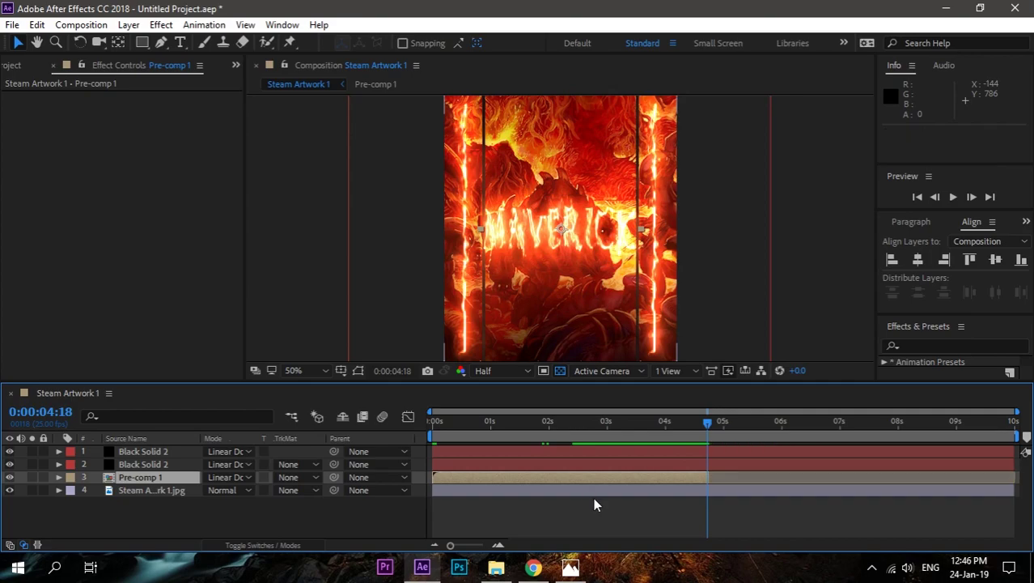
Duplicate the title, time-reverse the copy and line it up right after the original ends.
key("ctrl+d")
right_click(168, 479)
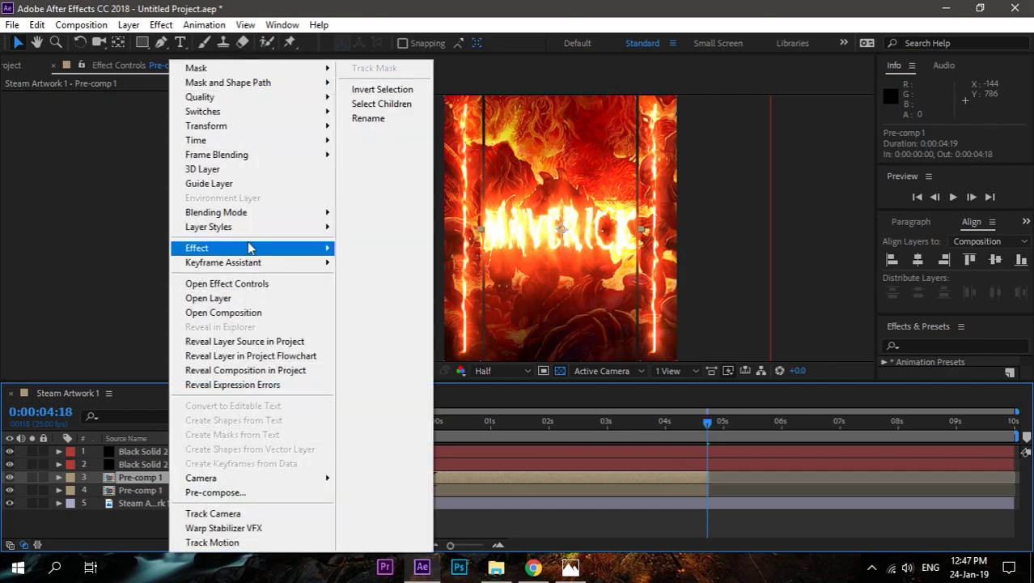
mouse_move(245, 142)
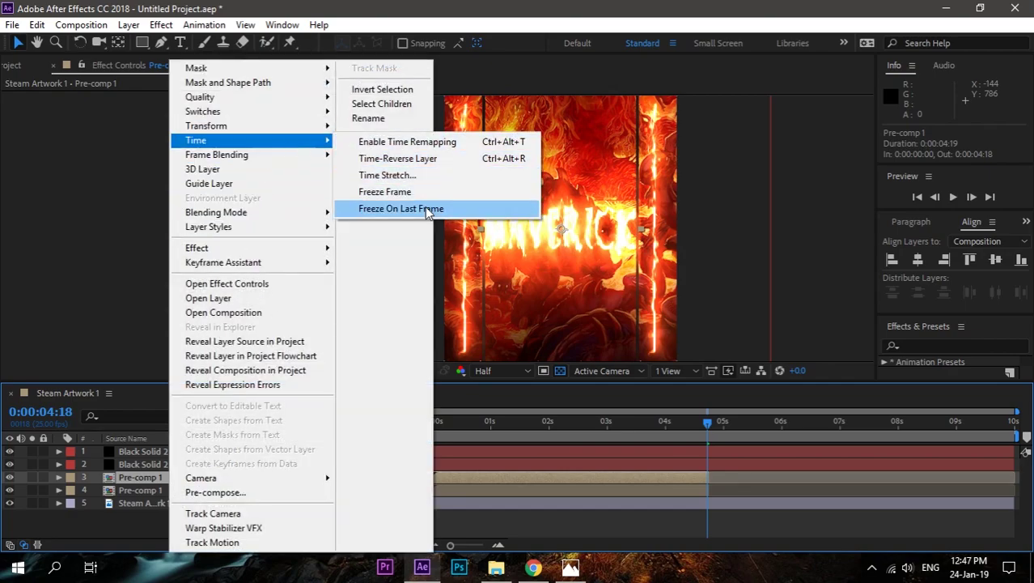
left_click(397, 158)
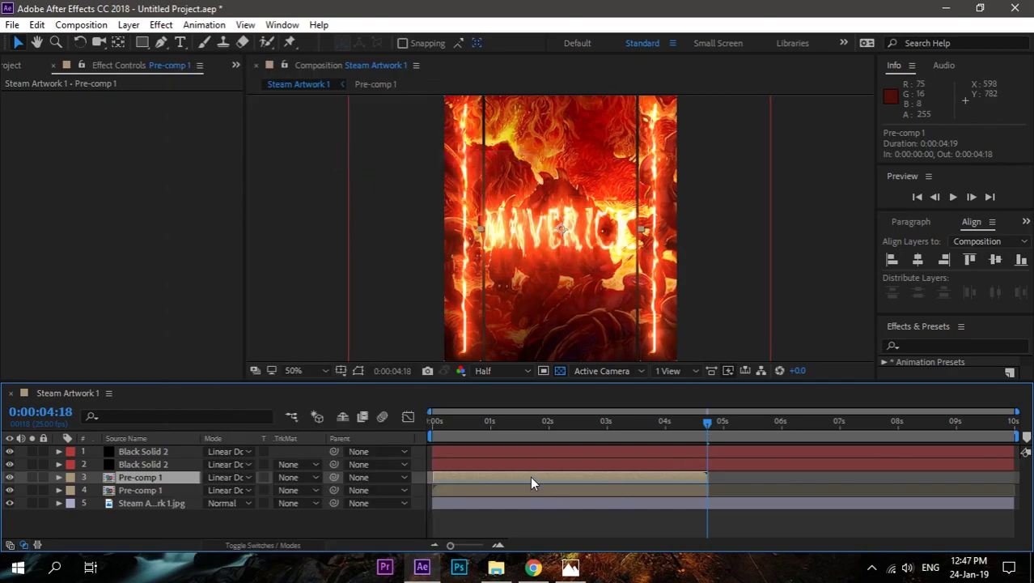
left_click_drag(526, 478, 801, 488)
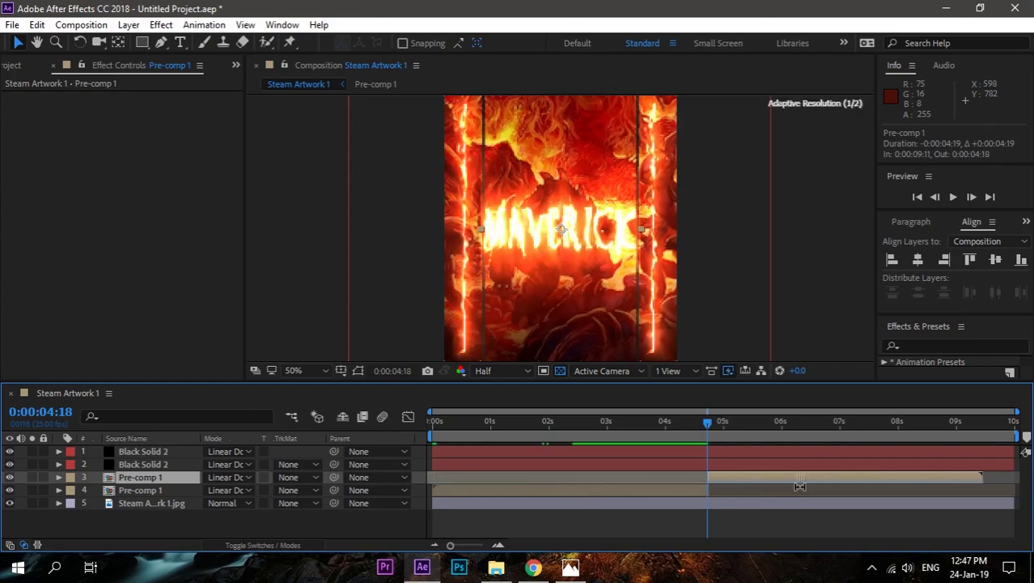
left_click_drag(451, 545, 483, 544)
left_click_drag(738, 467, 800, 480)
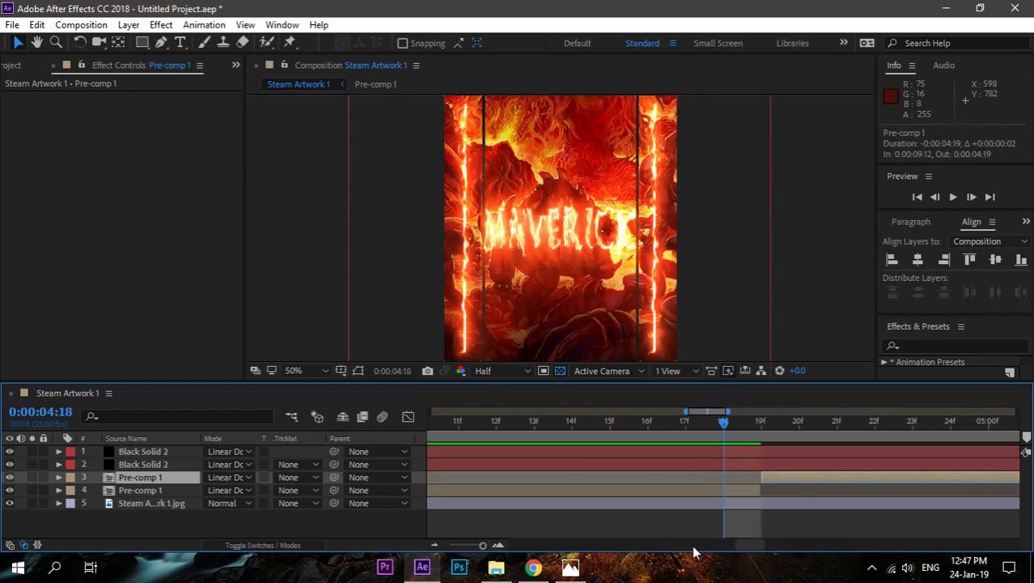
left_click_drag(479, 545, 463, 547)
Preview the title burning in and out, then return to the start.
key("space")
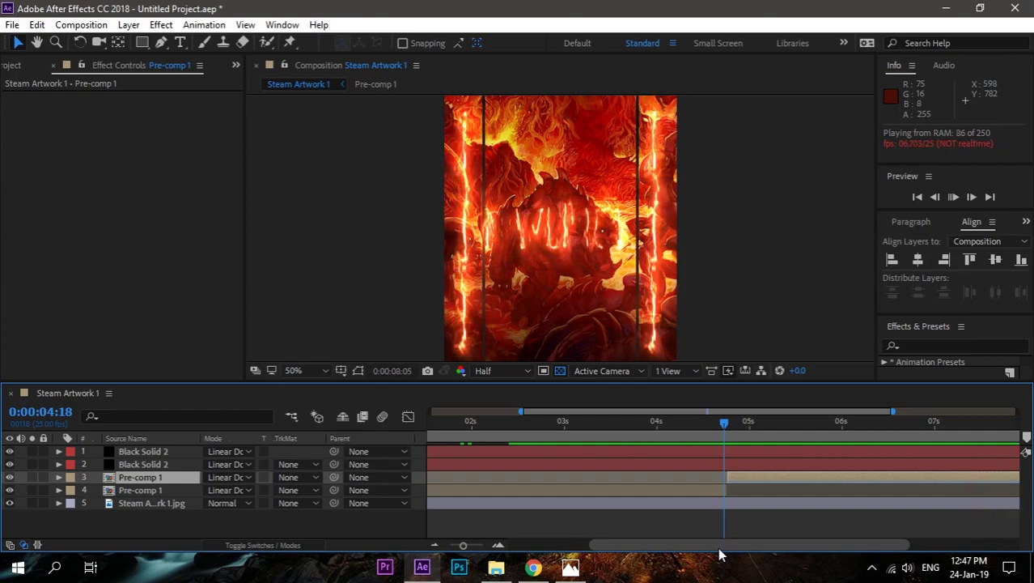
left_click_drag(720, 546, 525, 560)
left_click_drag(494, 420, 432, 420)
Inside Pre-comp 1, retype the MAVERICK title as FURY.
left_click(144, 532)
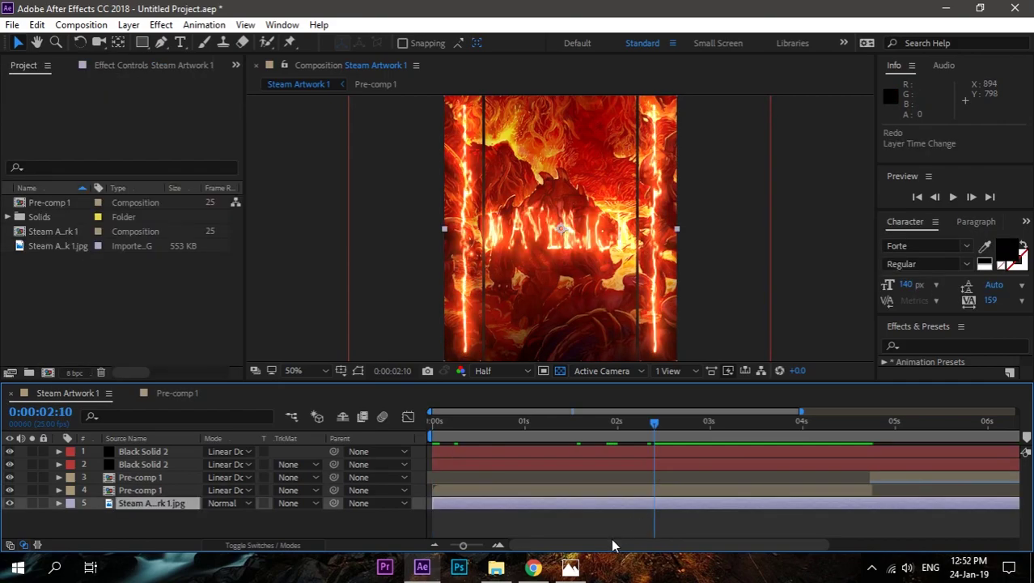
left_click_drag(613, 543, 880, 547)
left_click_drag(806, 549, 566, 547)
left_click(178, 392)
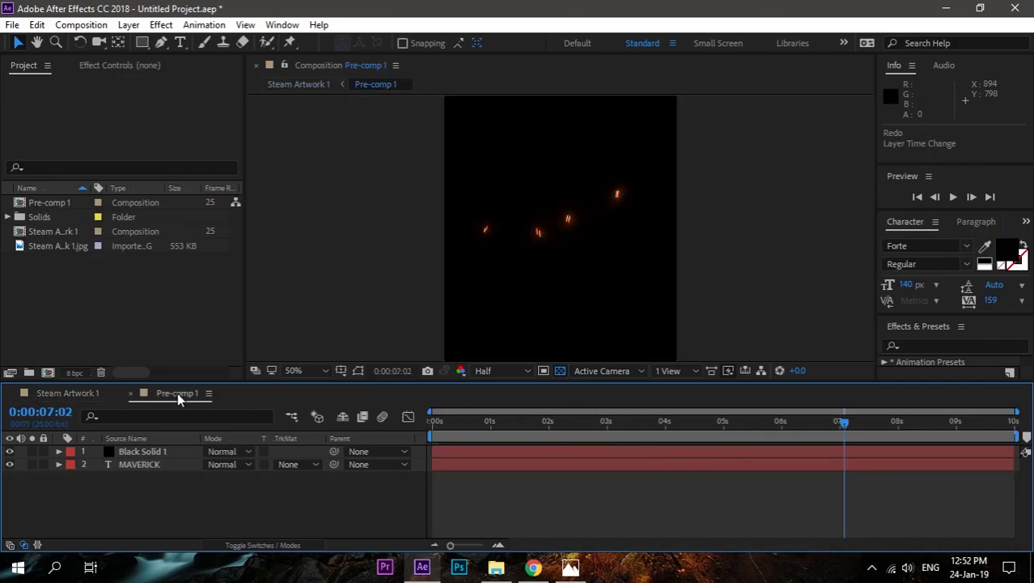
left_click(170, 462)
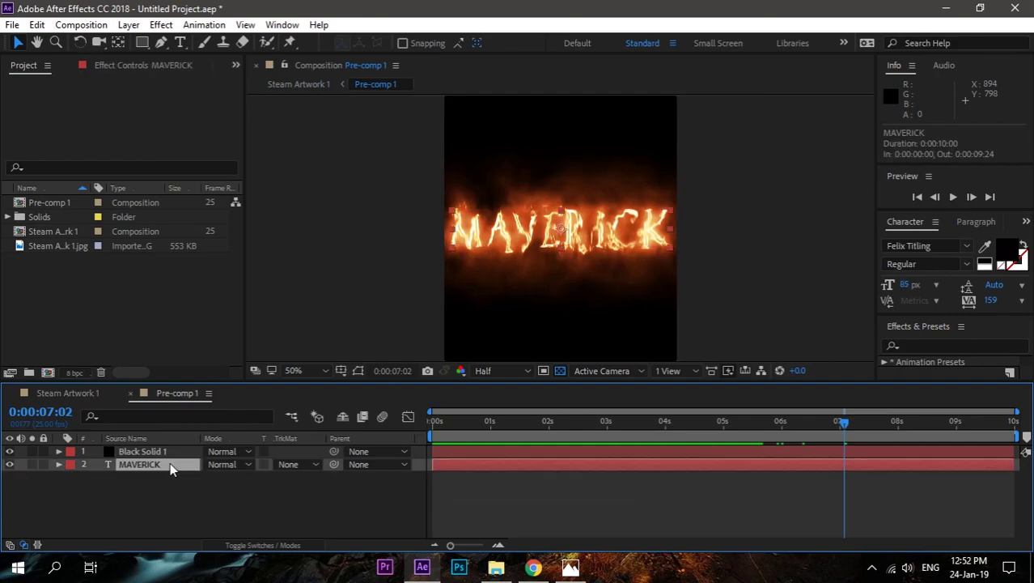
left_click(181, 45)
double_click(619, 220)
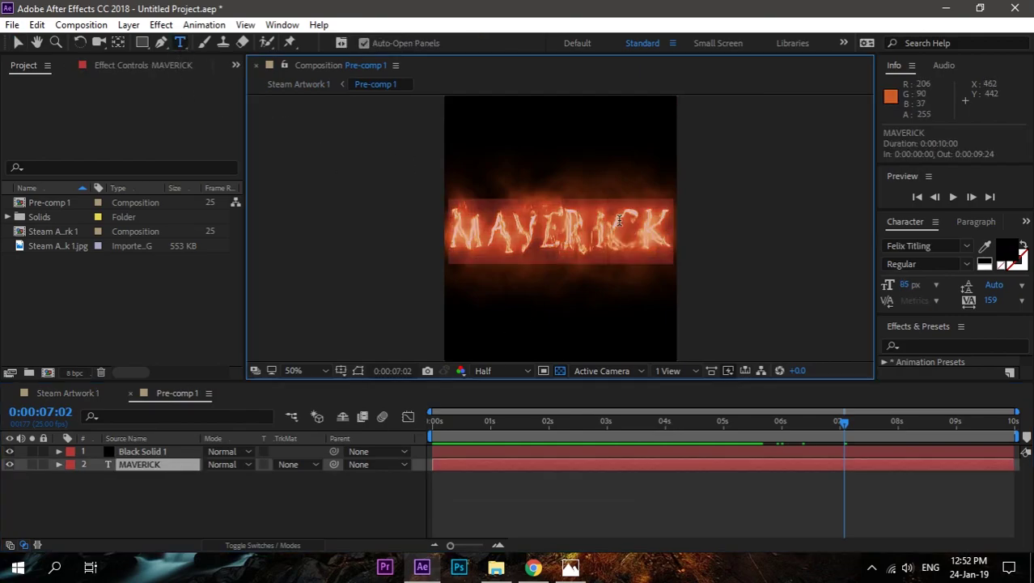
type("SAAD")
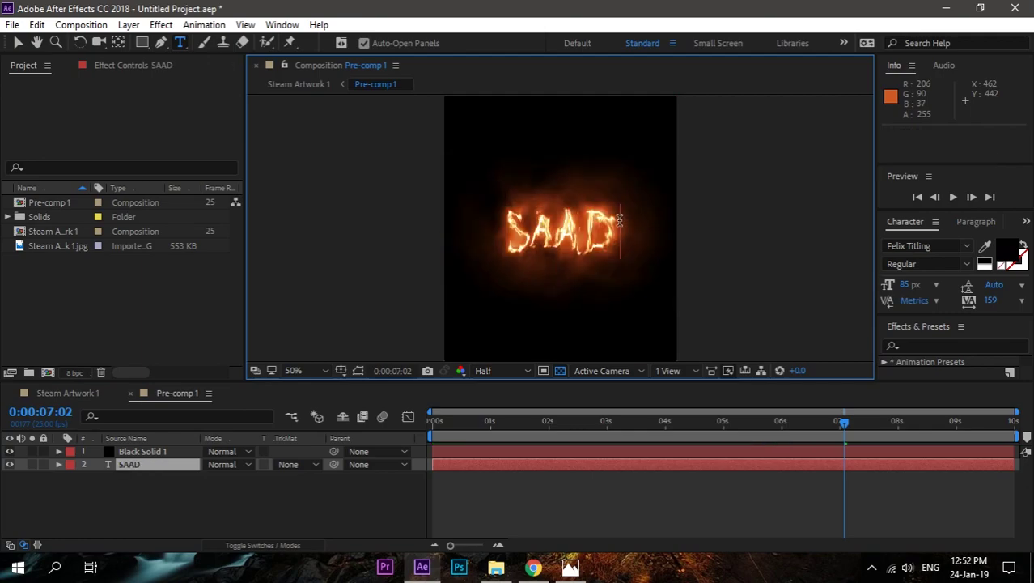
type("FURY")
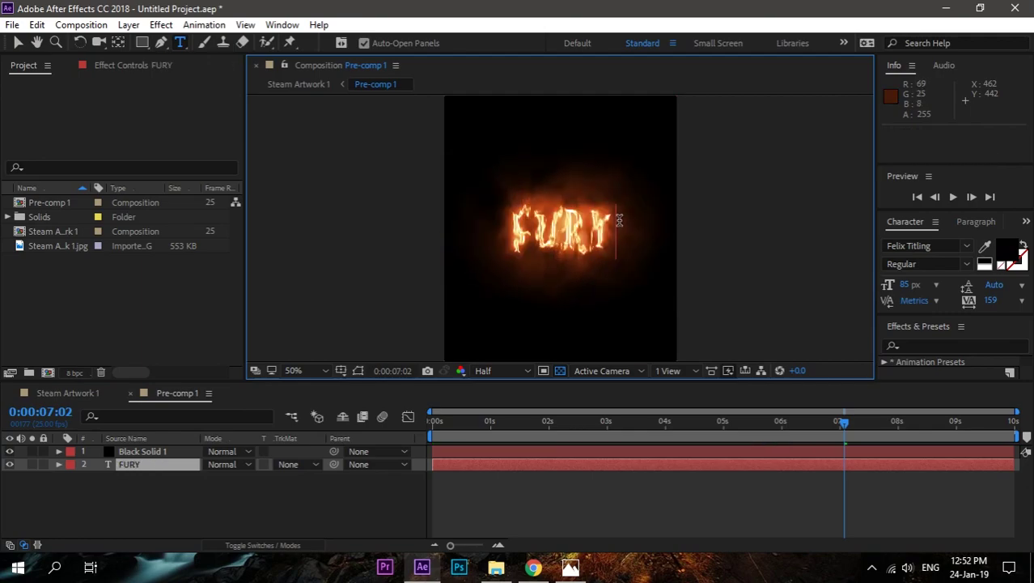
Set the FURY title's font to Forte.
left_click(898, 243)
type("fort")
left_click(813, 286)
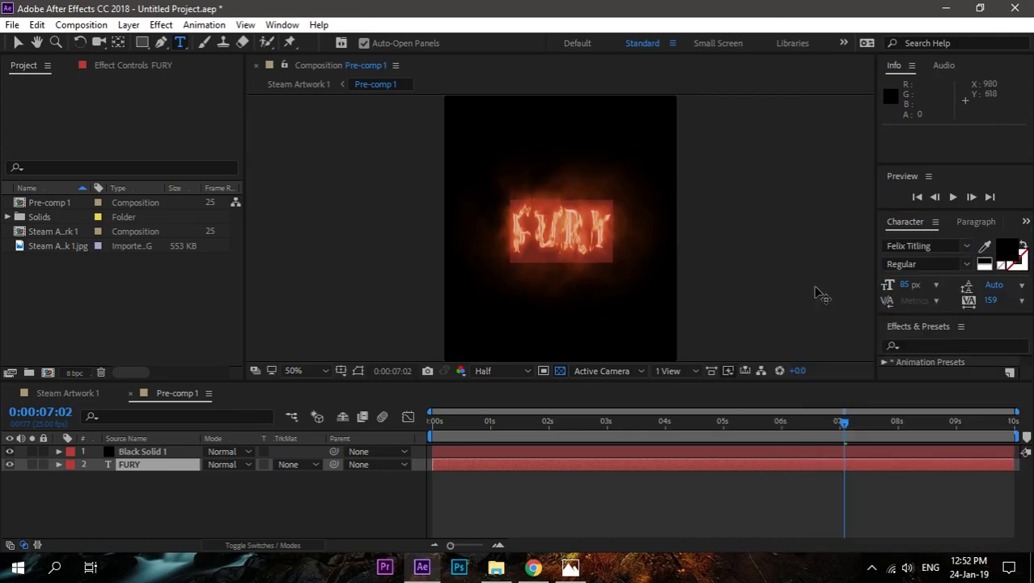
Enlarge FURY to 135 px and apply the Burning Saber preset to Black Solid 1.
left_click_drag(907, 288, 949, 289)
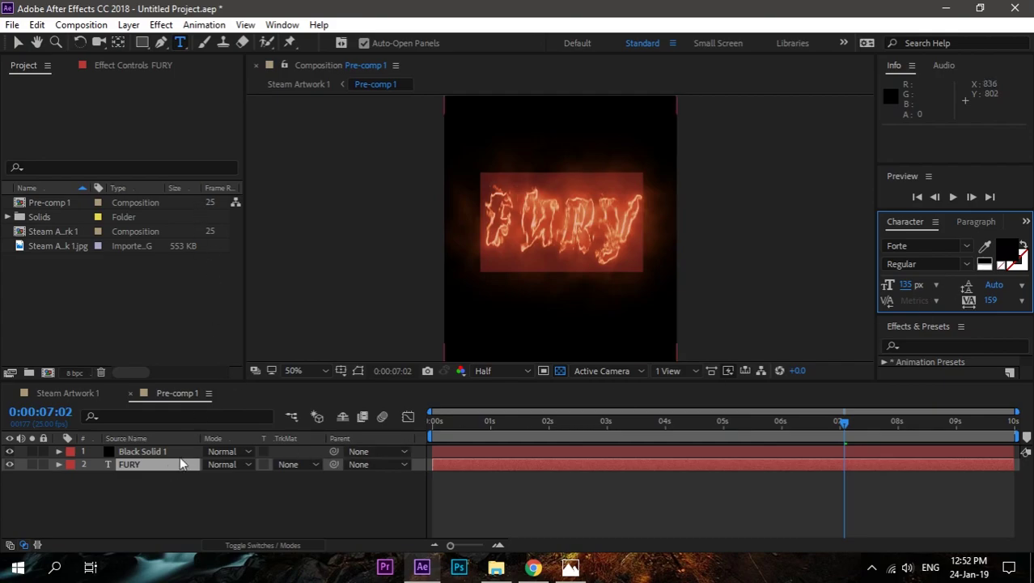
left_click(168, 451)
left_click(173, 68)
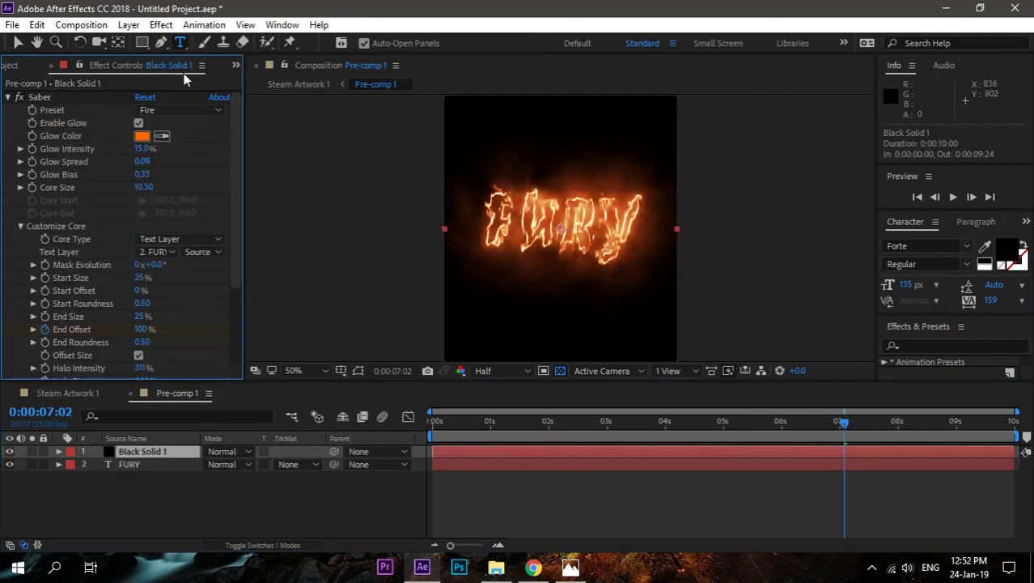
left_click(197, 108)
left_click(214, 72)
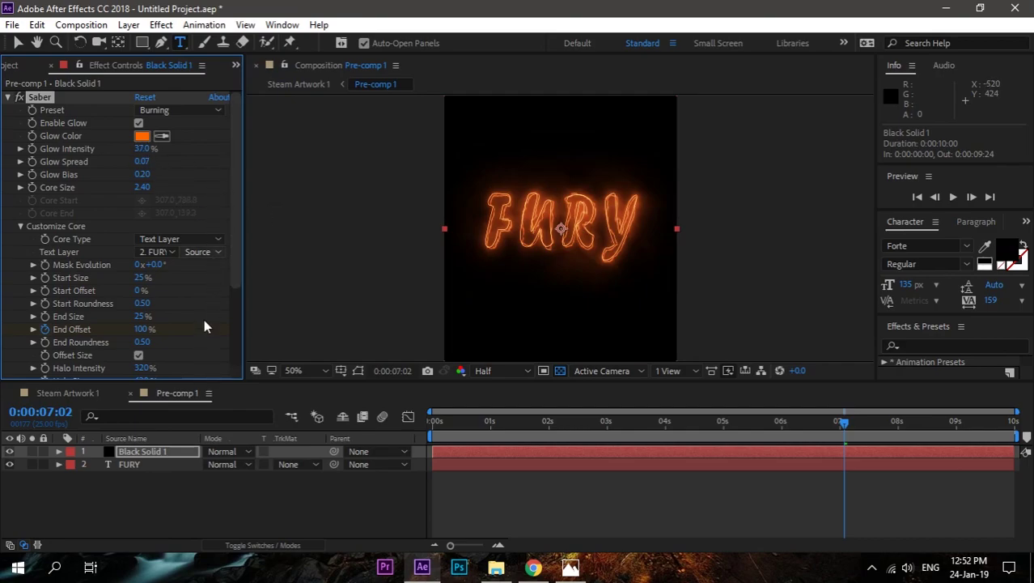
Set the Saber Start Size and End Size to 40%.
left_click(141, 278)
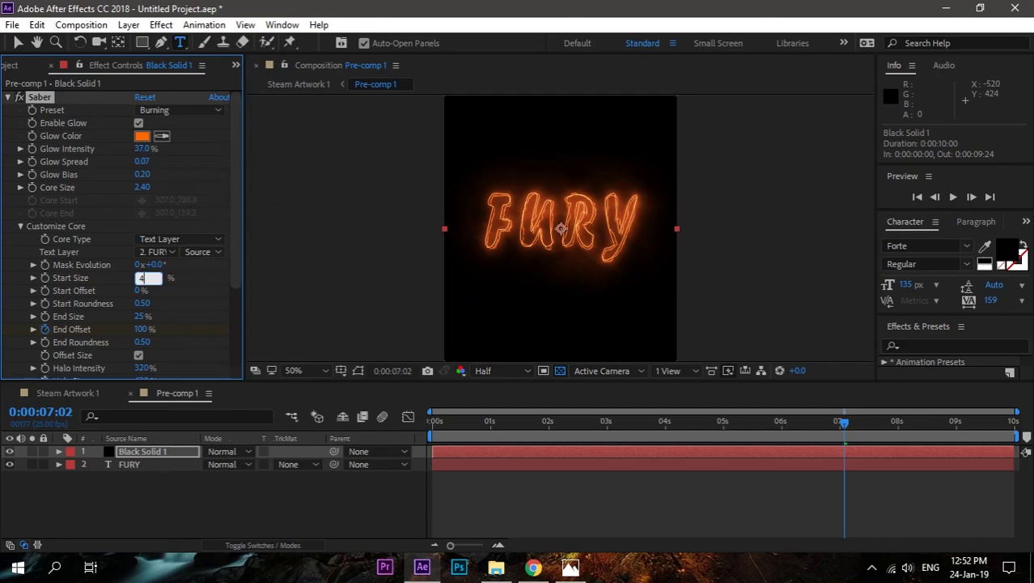
left_click(143, 317)
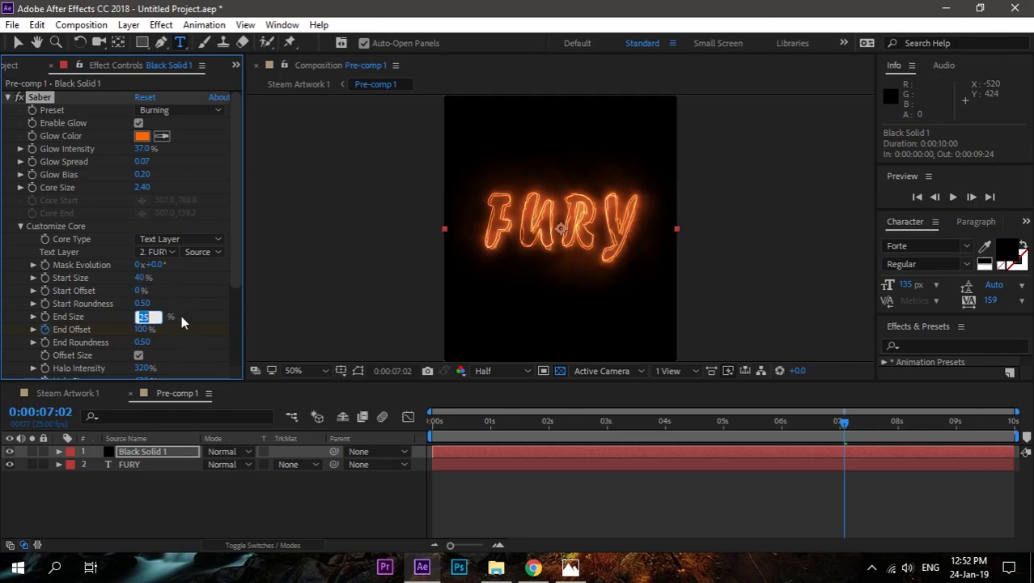
key("Return")
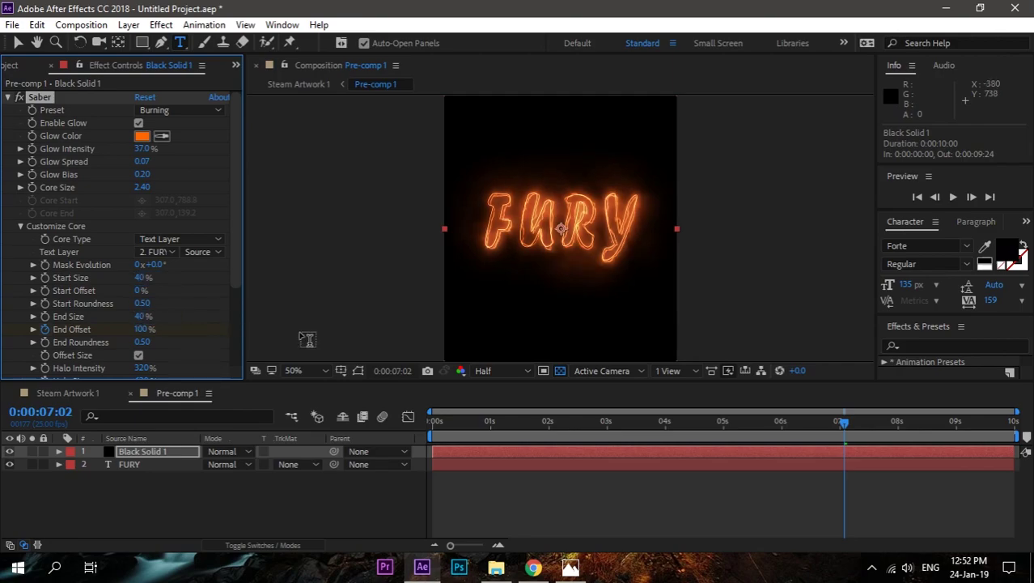
Back in the Steam Artwork 1 composition, check the title at about 1 second and select Steam Artwork 1.jpg.
left_click(65, 393)
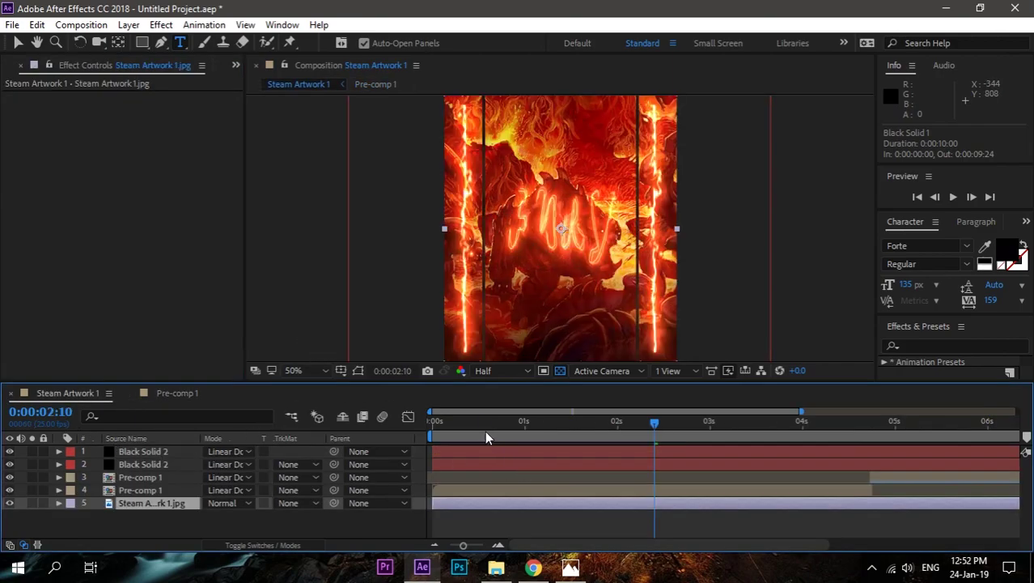
left_click(165, 490)
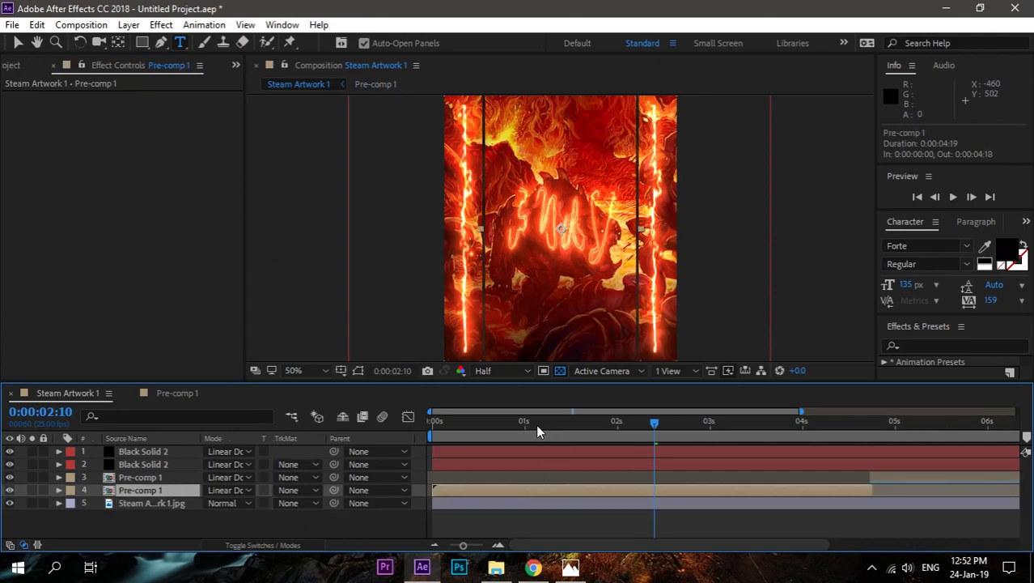
mouse_move(545, 432)
left_mouse_down()
mouse_move(755, 424)
mouse_move(545, 434)
left_mouse_up()
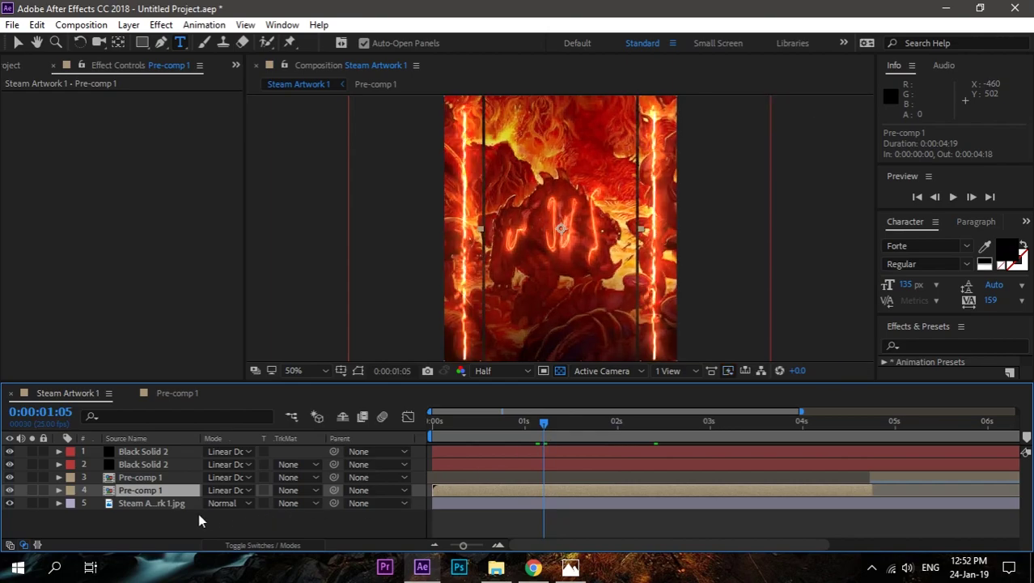
left_click(185, 504)
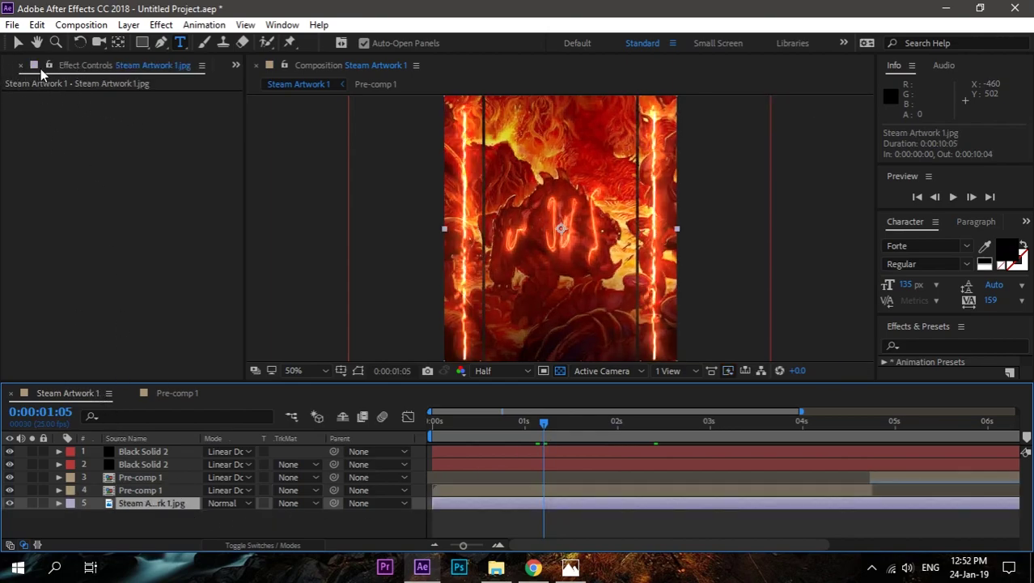
Show the Project panel and delete the Steam Artwork 1.jpg background layer.
left_click(234, 65)
left_click(272, 86)
left_click(66, 247)
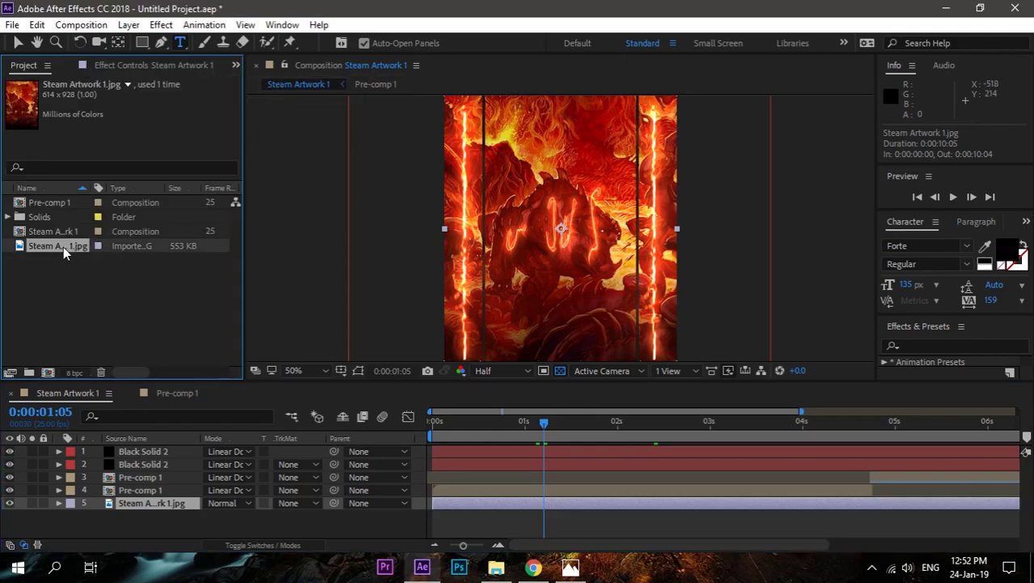
left_click(159, 500)
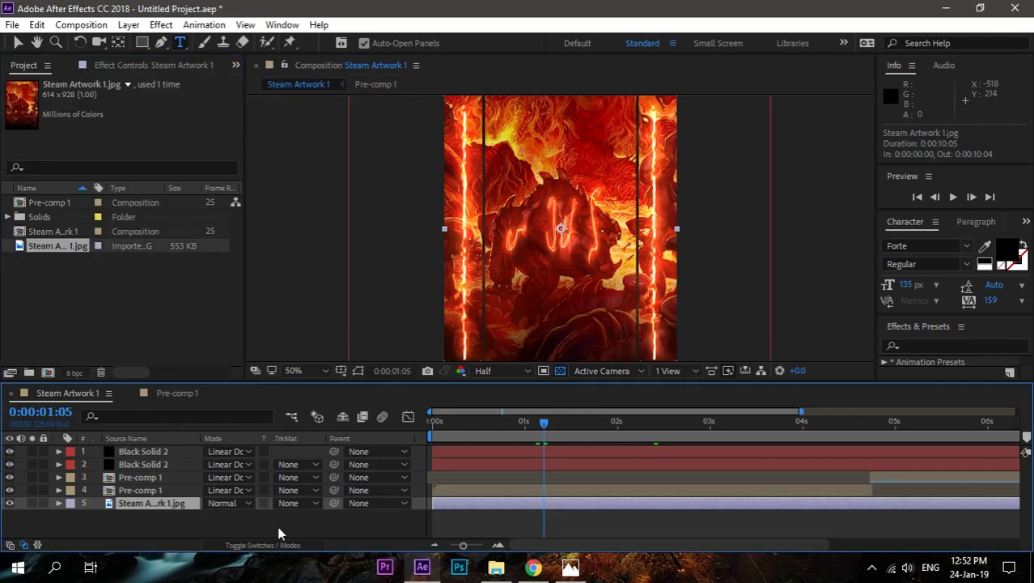
key("Delete")
Import Steam Artwork 2.jpg from the desktop and place it as the bottom layer.
left_click(497, 573)
left_click_drag(245, 102, 157, 341)
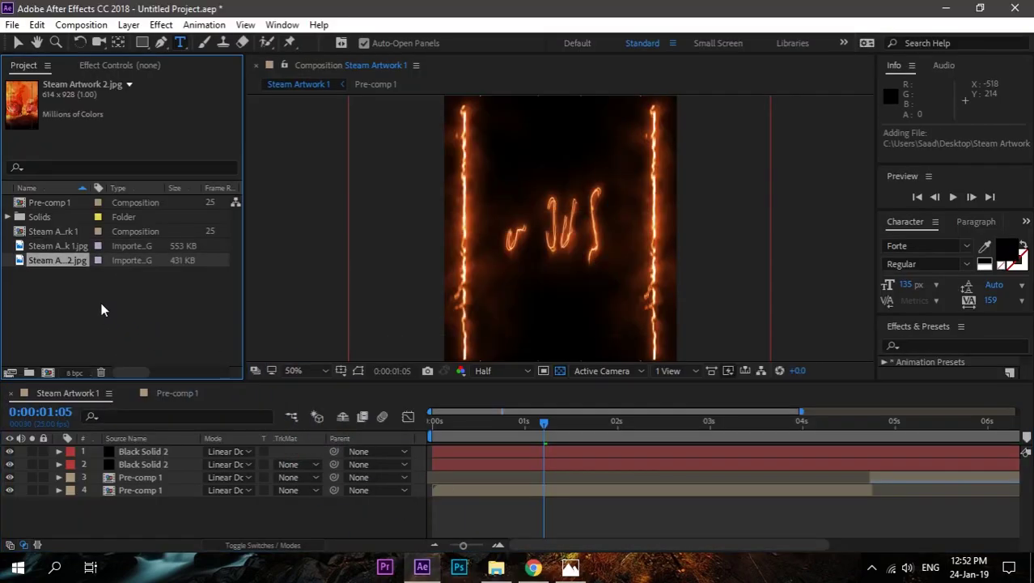
left_click_drag(78, 270, 155, 515)
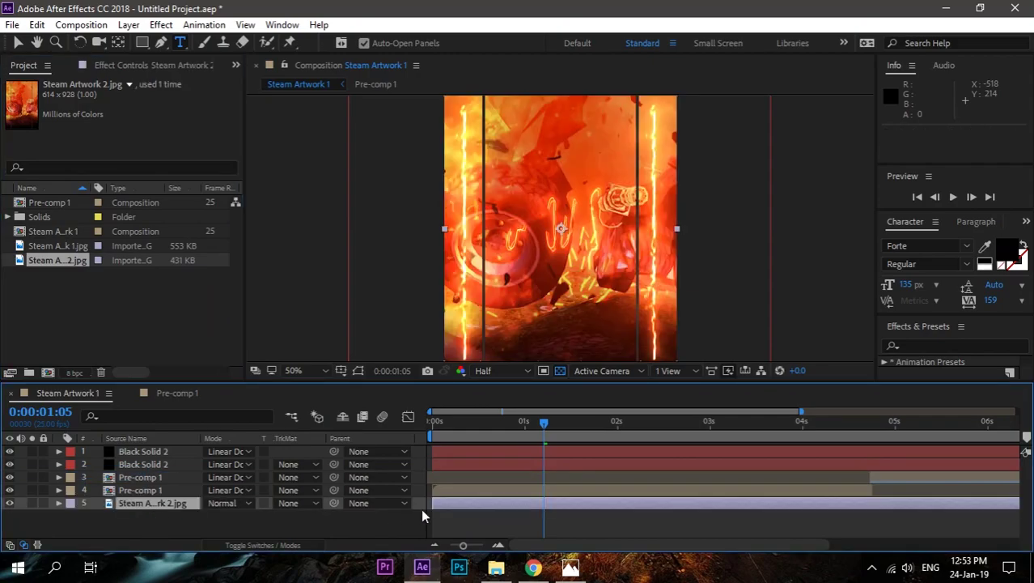
left_click_drag(542, 437, 388, 451)
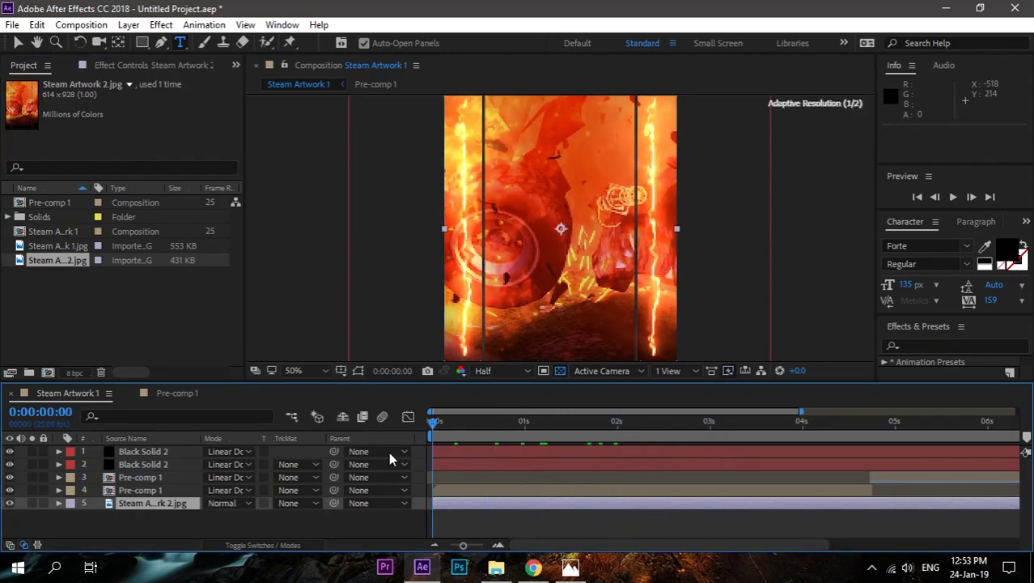
Rotate the second Black Solid 2 to 48° and delete the unrotated fire line.
left_click(169, 515)
left_click(158, 465)
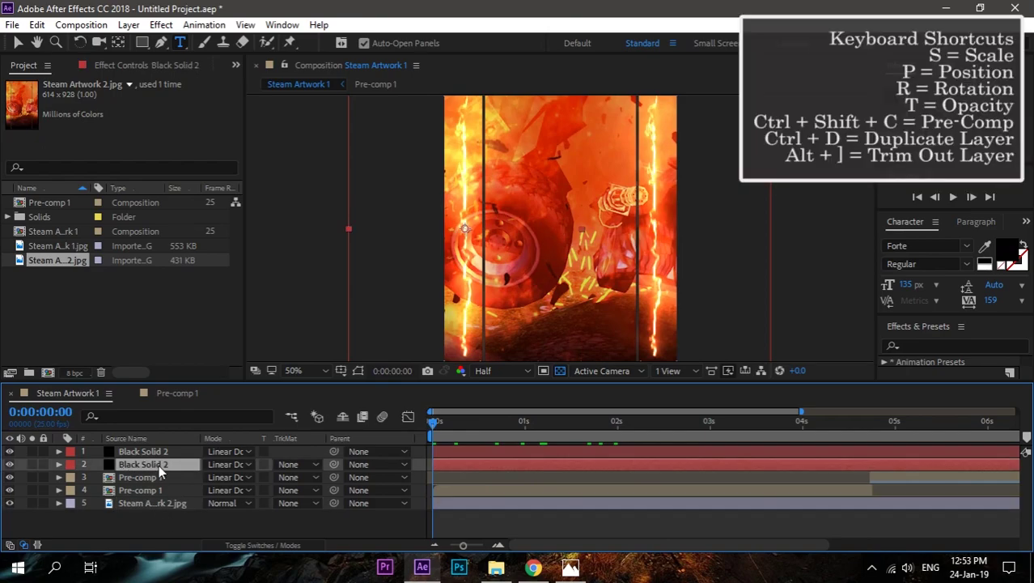
key("r")
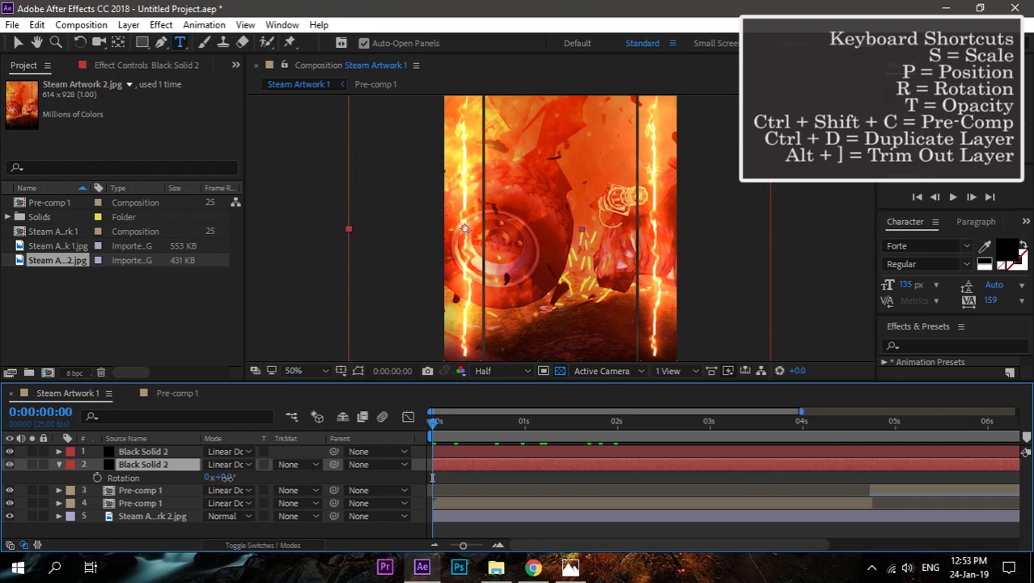
left_click_drag(224, 477, 262, 477)
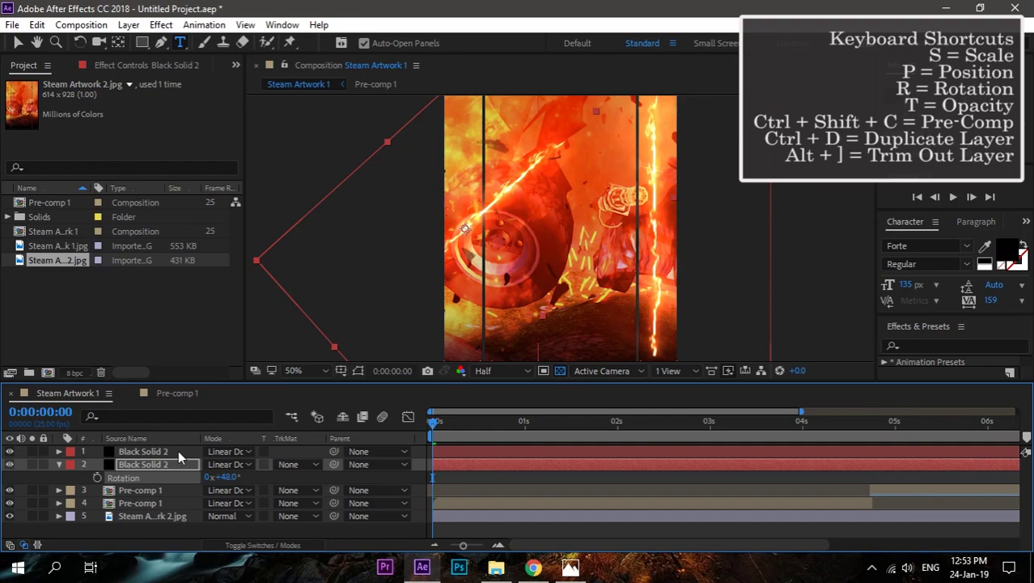
left_click(178, 450)
key("Delete")
Move the tilted line to the upper left, add a copy at the lower right, and preview.
left_click(165, 451)
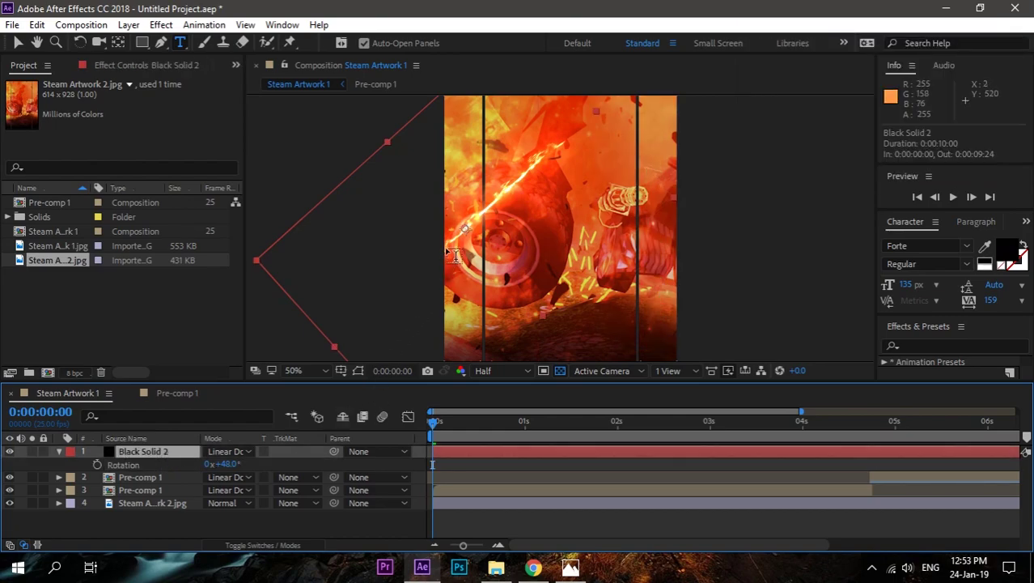
left_click(18, 42)
left_click_drag(502, 215, 501, 132)
left_click(180, 450)
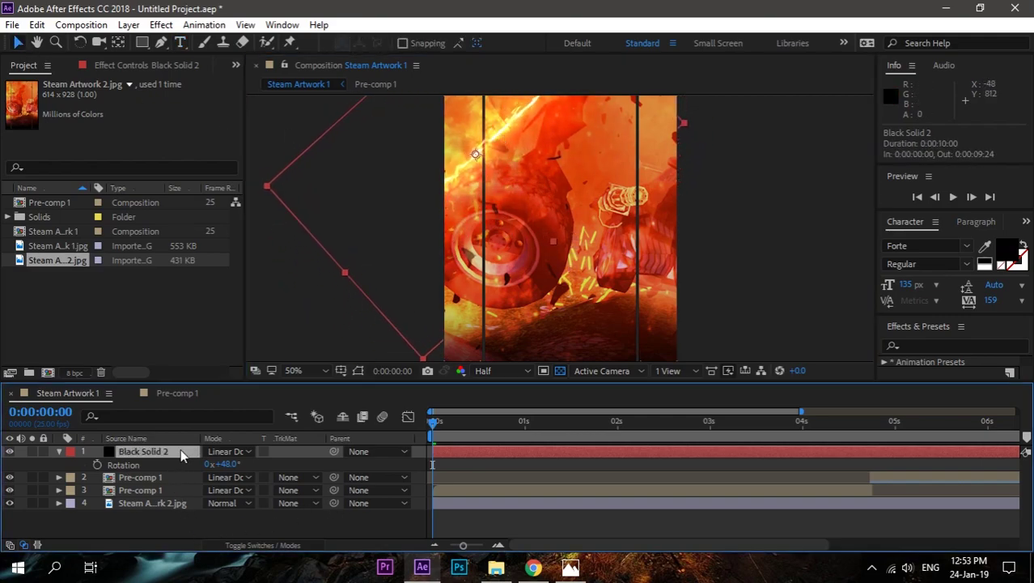
key("ctrl+d")
left_click_drag(491, 150, 657, 299)
key("F2")
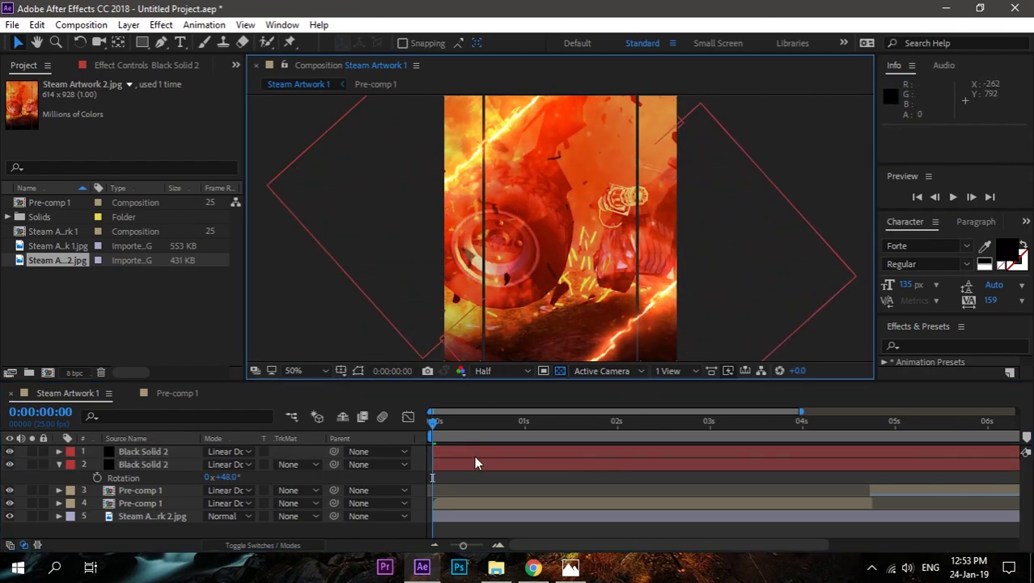
key("space")
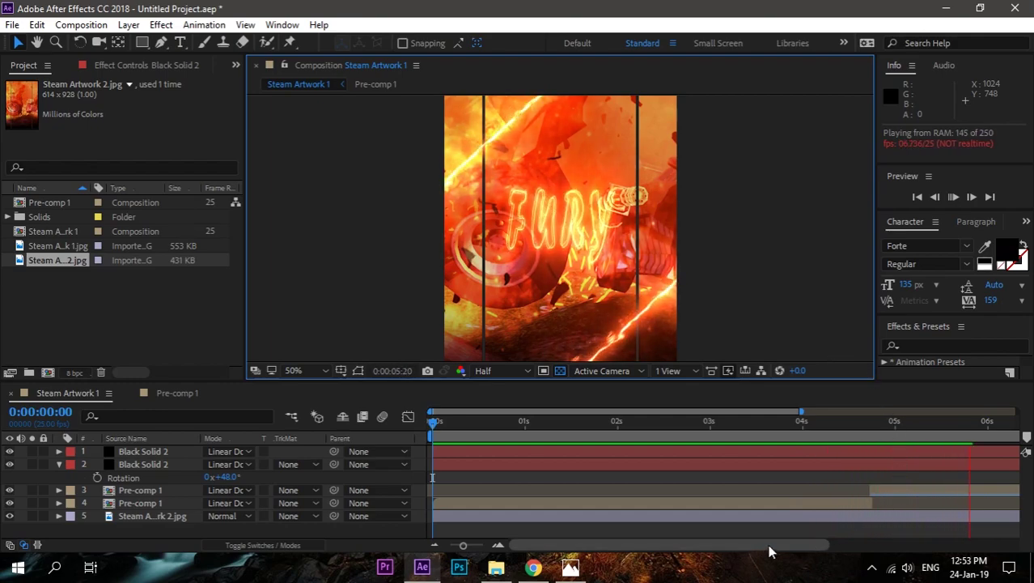
left_click_drag(769, 549, 888, 548)
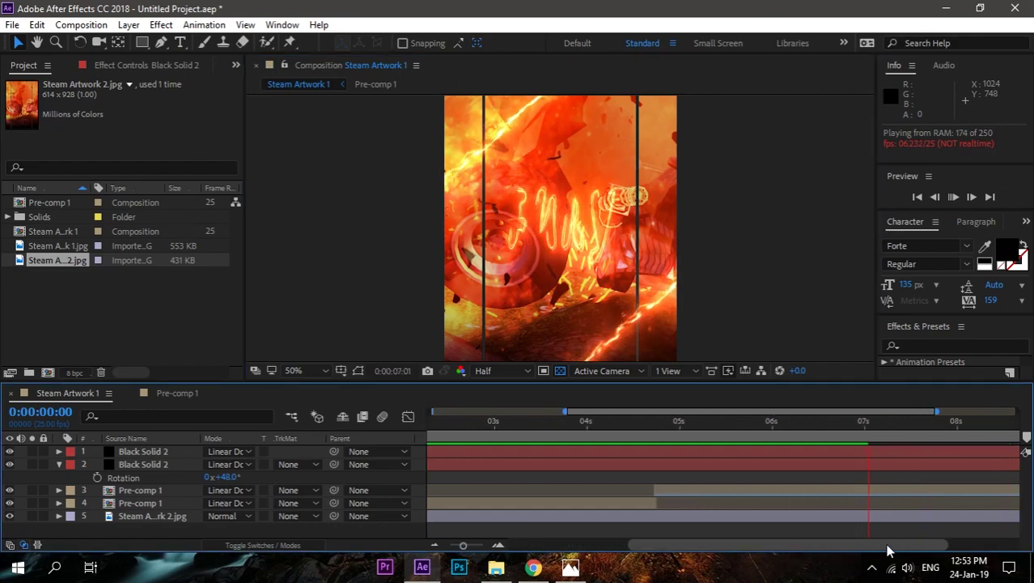
left_click(679, 490)
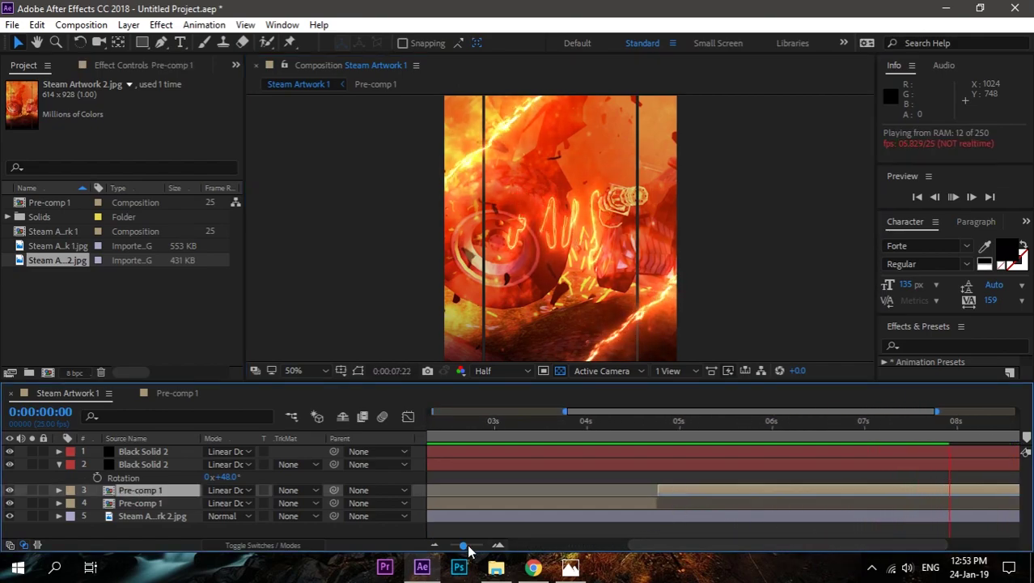
left_click_drag(465, 546, 472, 547)
left_click_drag(608, 419, 663, 427)
left_click_drag(737, 544, 554, 545)
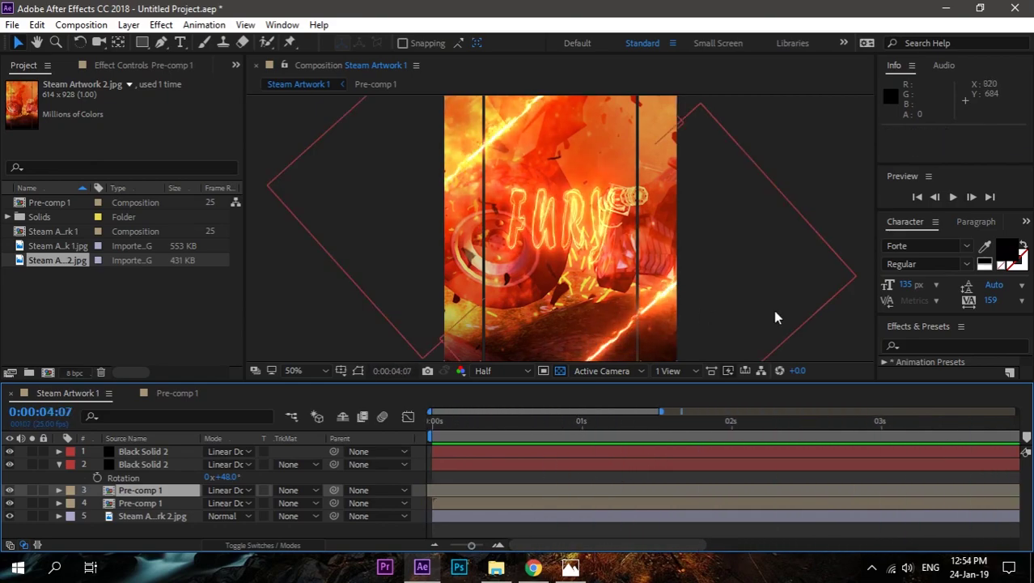
left_click(834, 335)
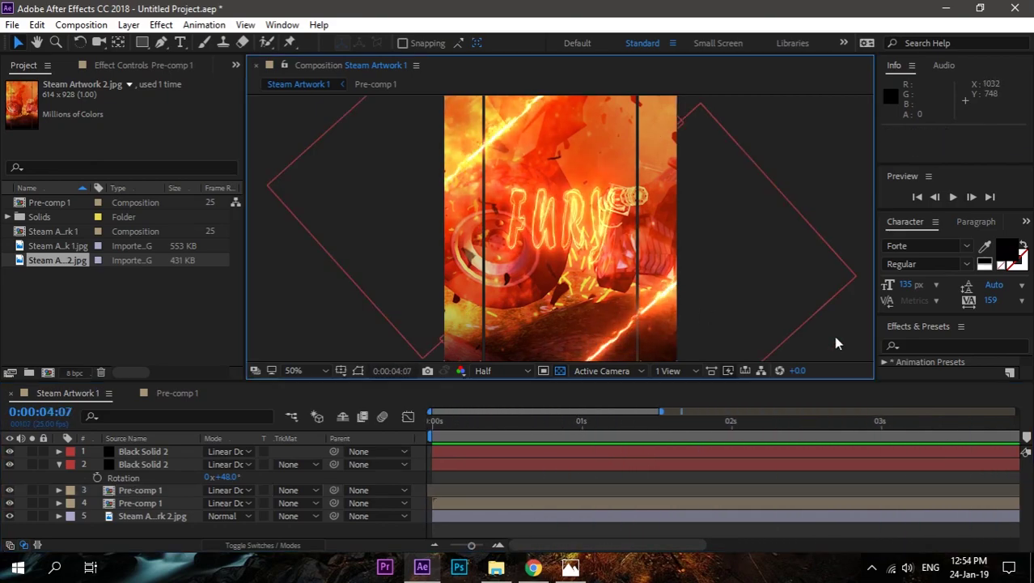
left_click(58, 464)
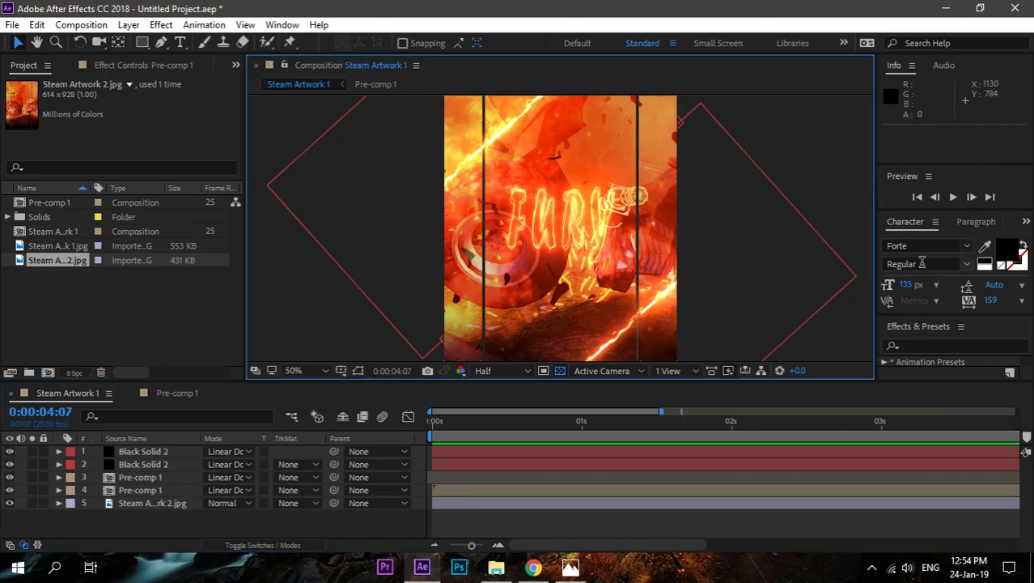
Change the FURY text in Pre-comp 1 to the Bebas Neue font.
left_click(176, 392)
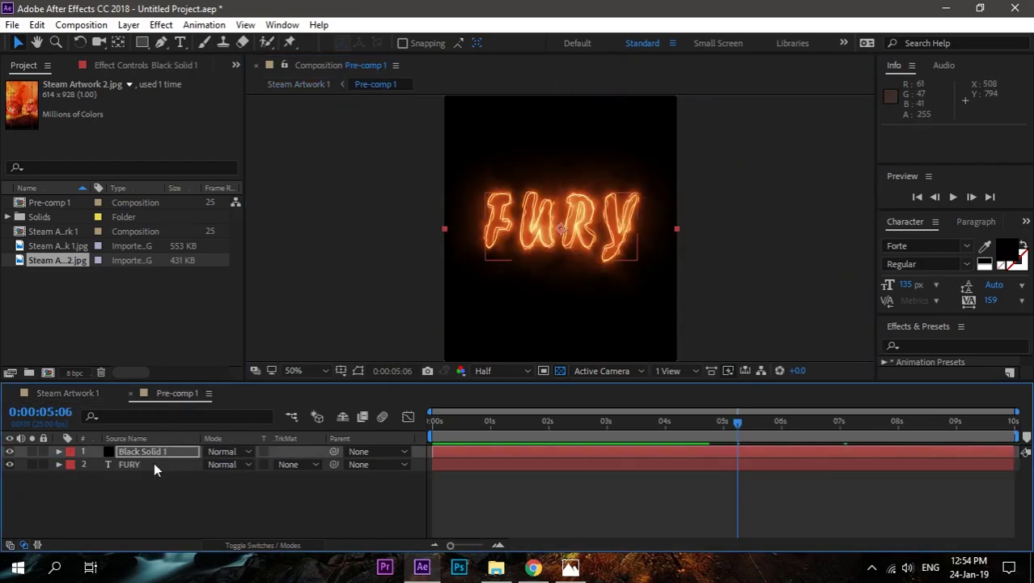
left_click(153, 465)
left_click(939, 246)
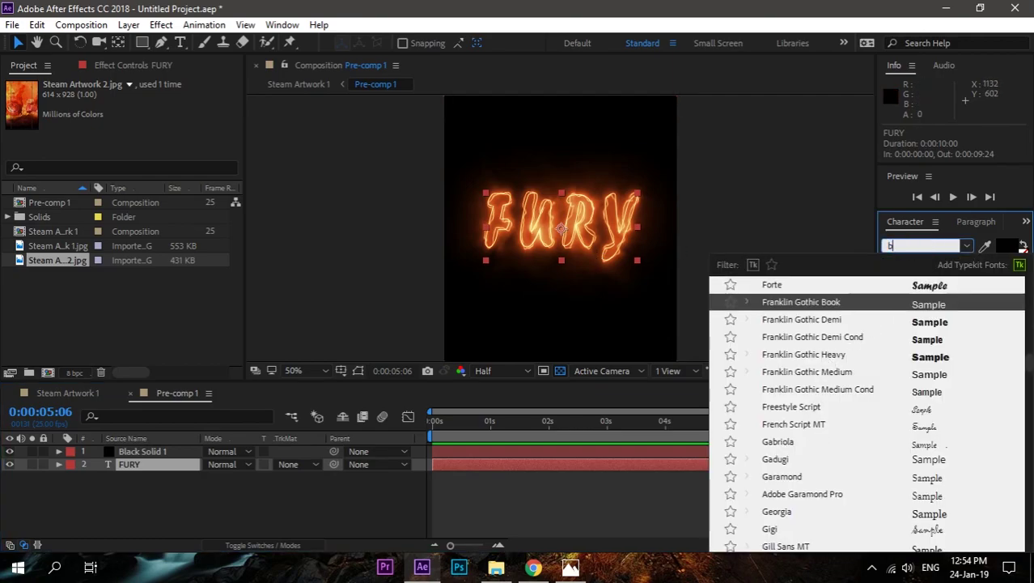
type("bas Ne")
left_click(825, 283)
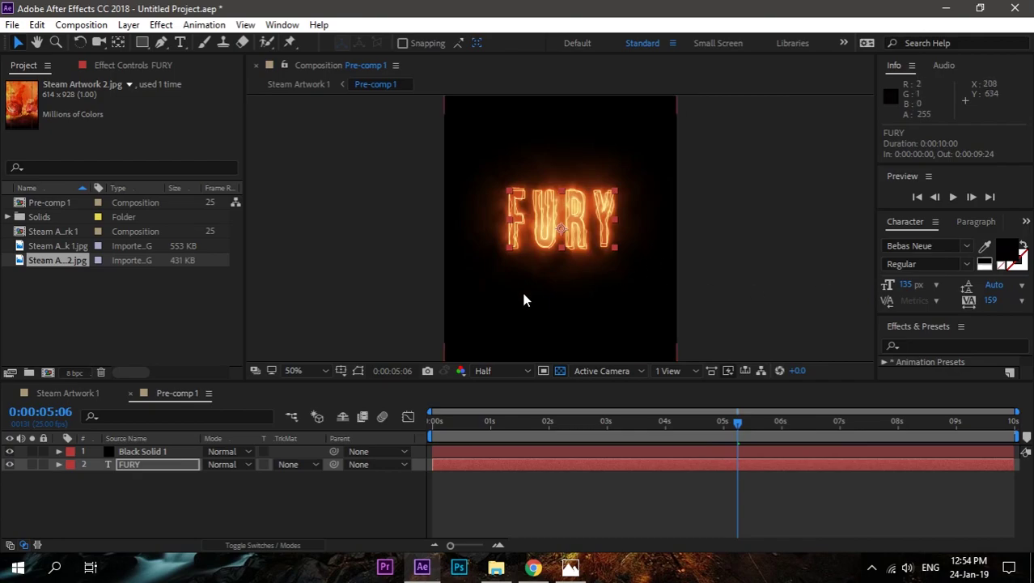
Check the main composition, then return to Pre-comp 1 and select Black Solid 1.
left_click(53, 392)
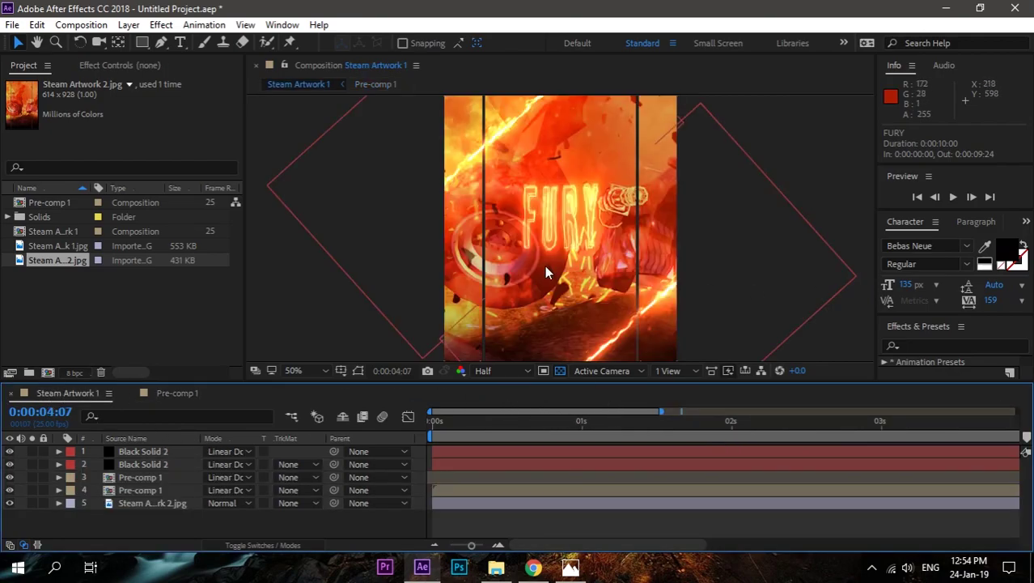
left_click(171, 389)
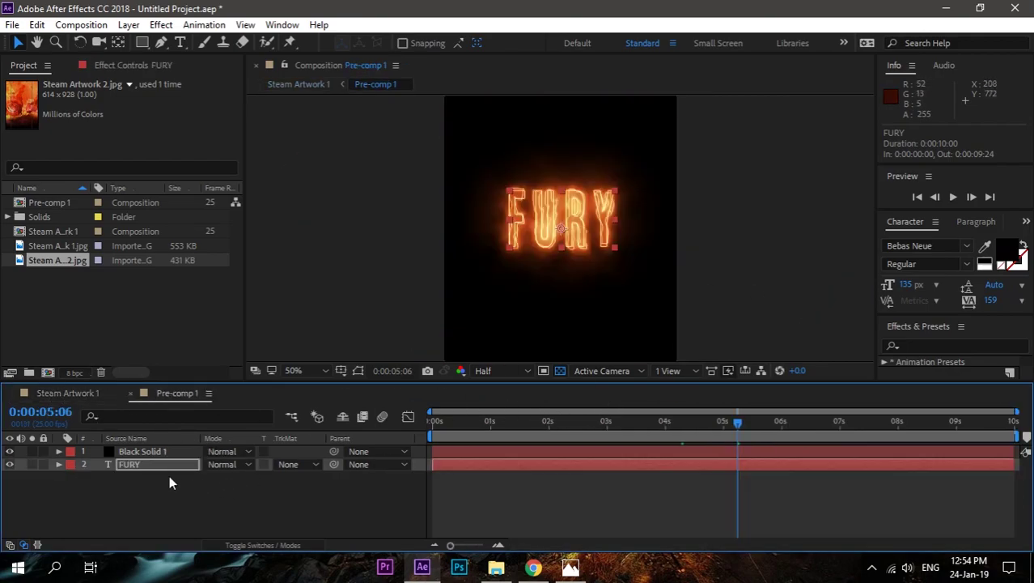
left_click(165, 450)
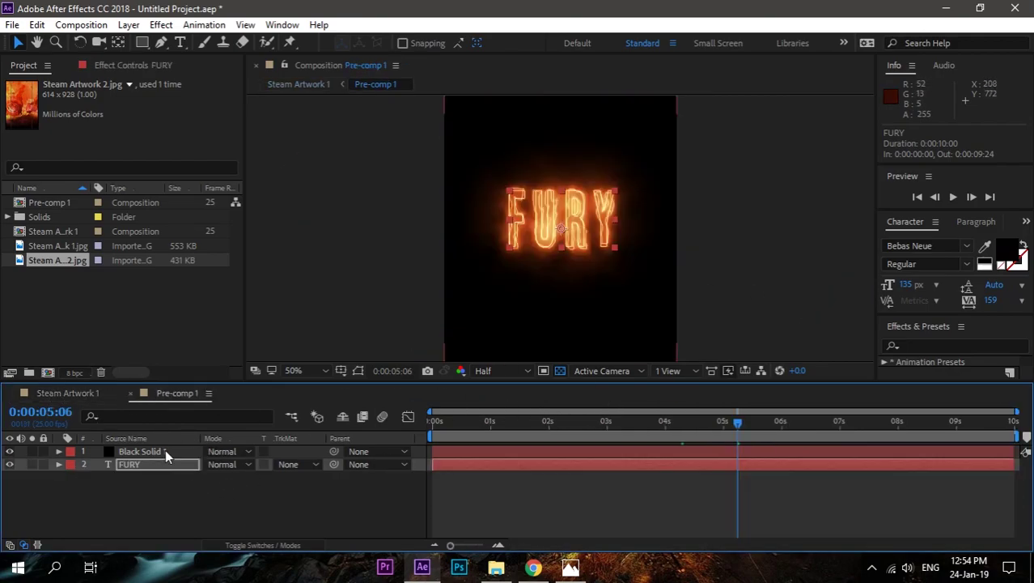
Apply the Firestorm Saber preset to Black Solid 1 and scrub through the main composition.
left_click(154, 66)
left_click(184, 109)
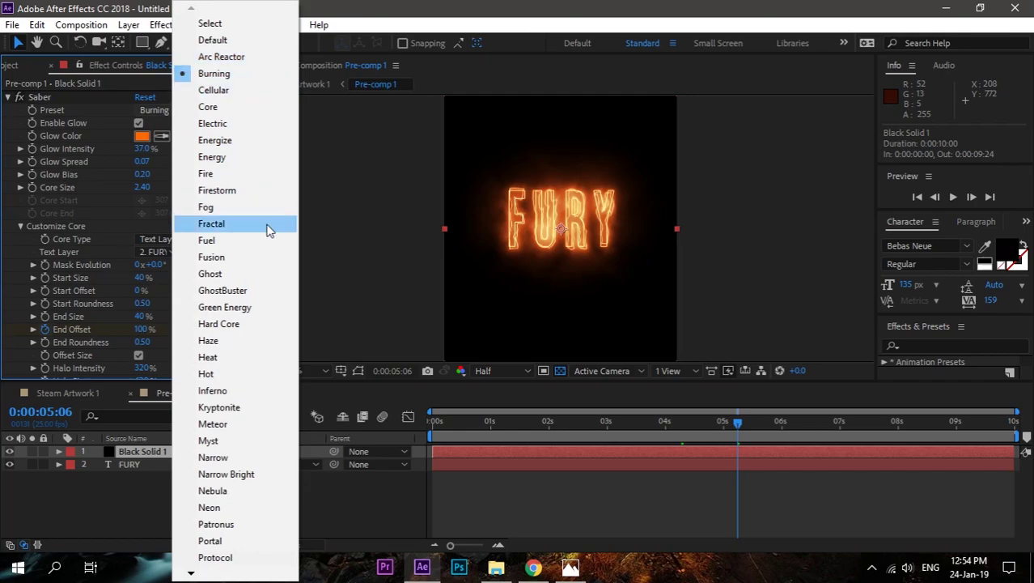
left_click(240, 193)
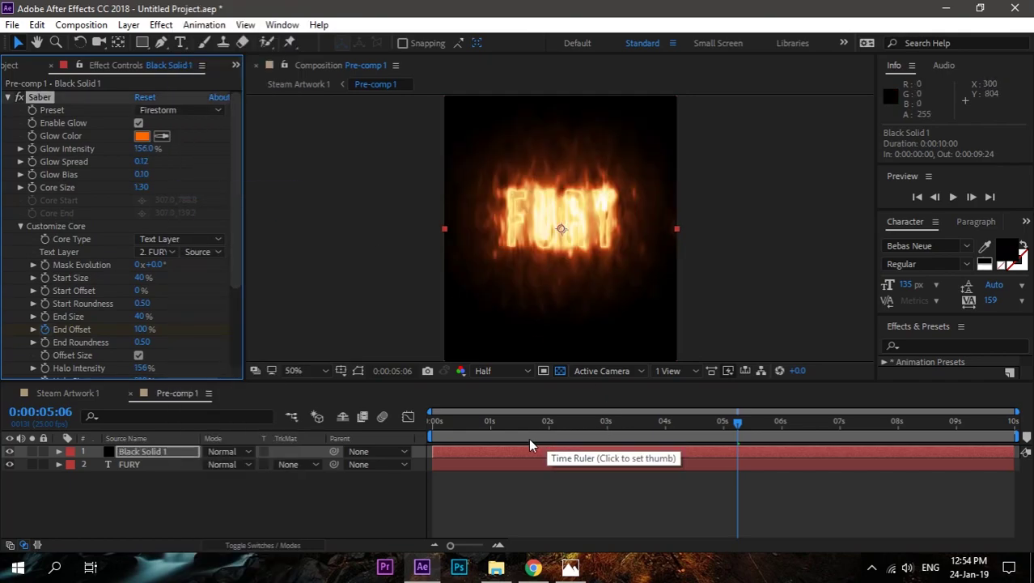
left_click_drag(526, 444, 586, 444)
left_click(51, 393)
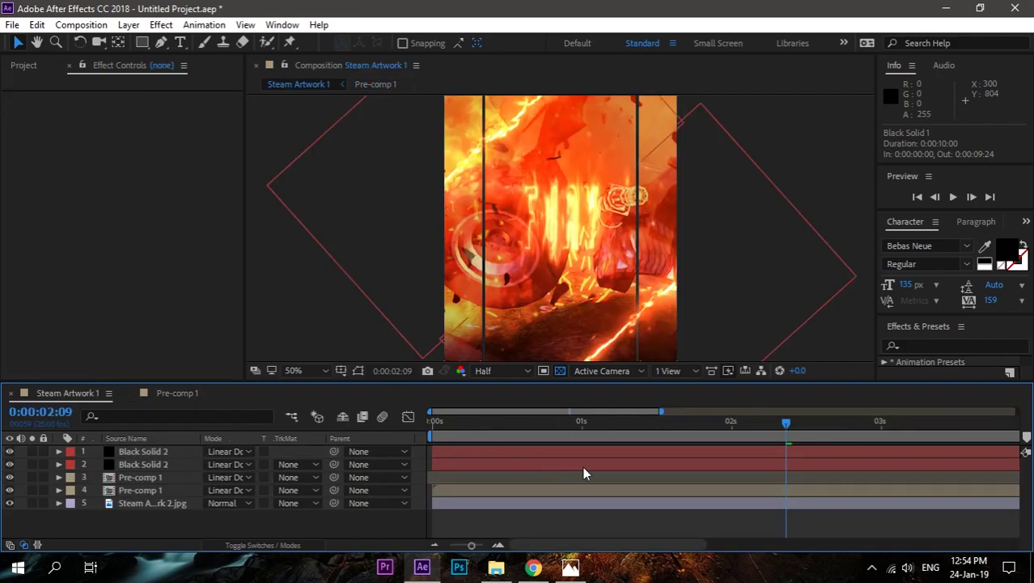
left_click_drag(503, 437, 828, 437)
Minimise After Effects and File Explorer to reveal the desktop.
left_click(872, 568)
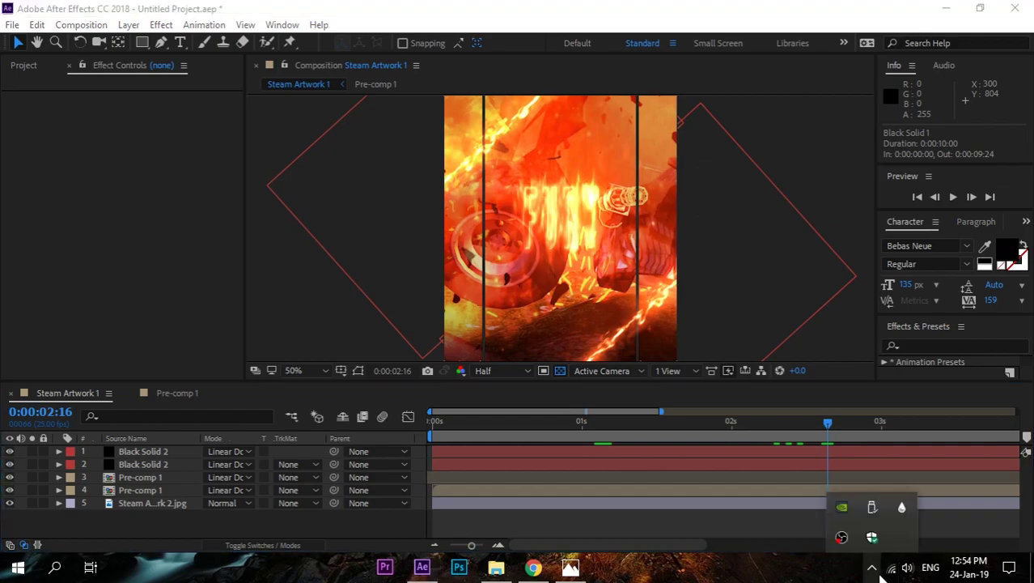
left_click(874, 568)
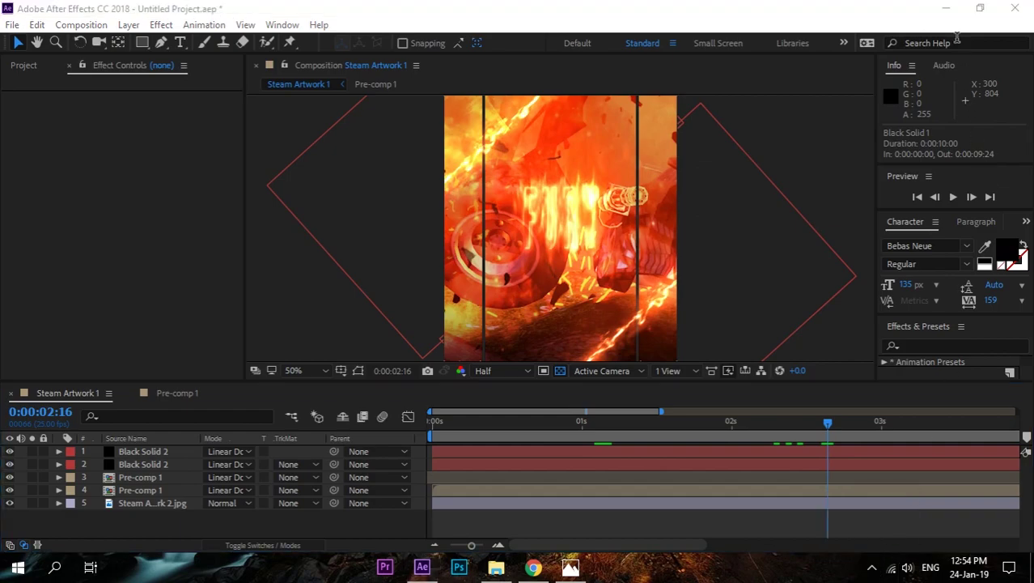
left_click(947, 10)
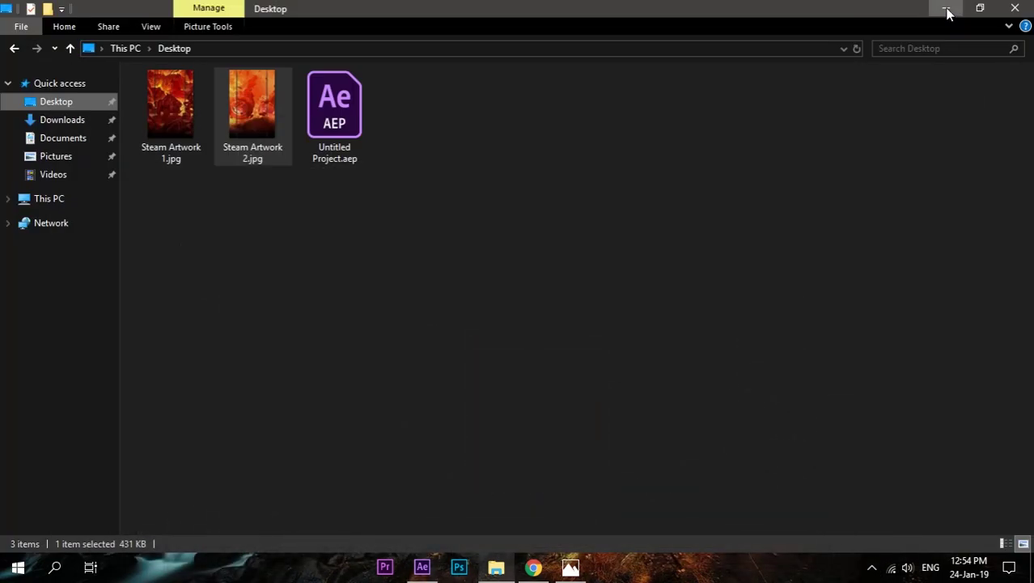
left_click(947, 10)
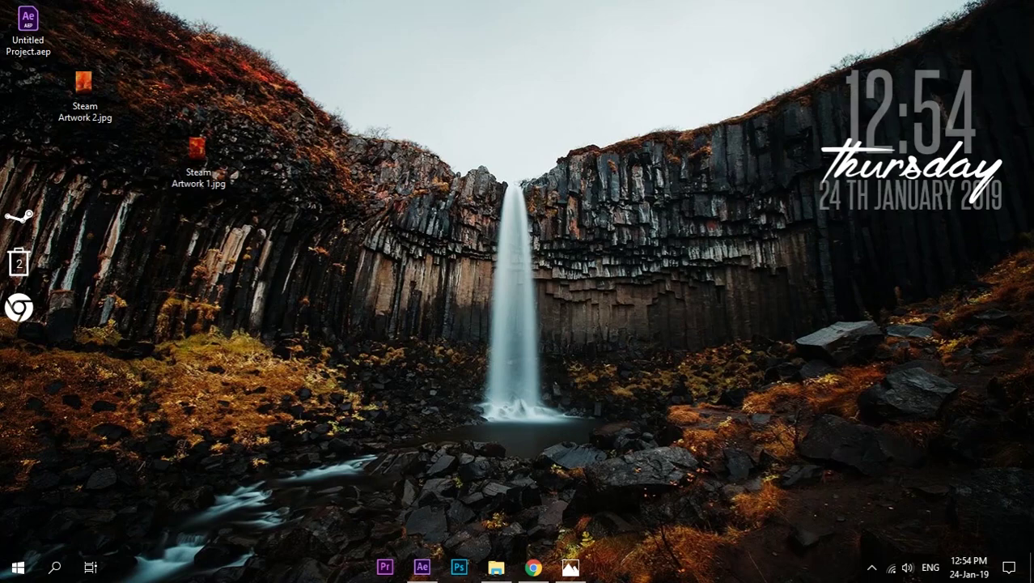